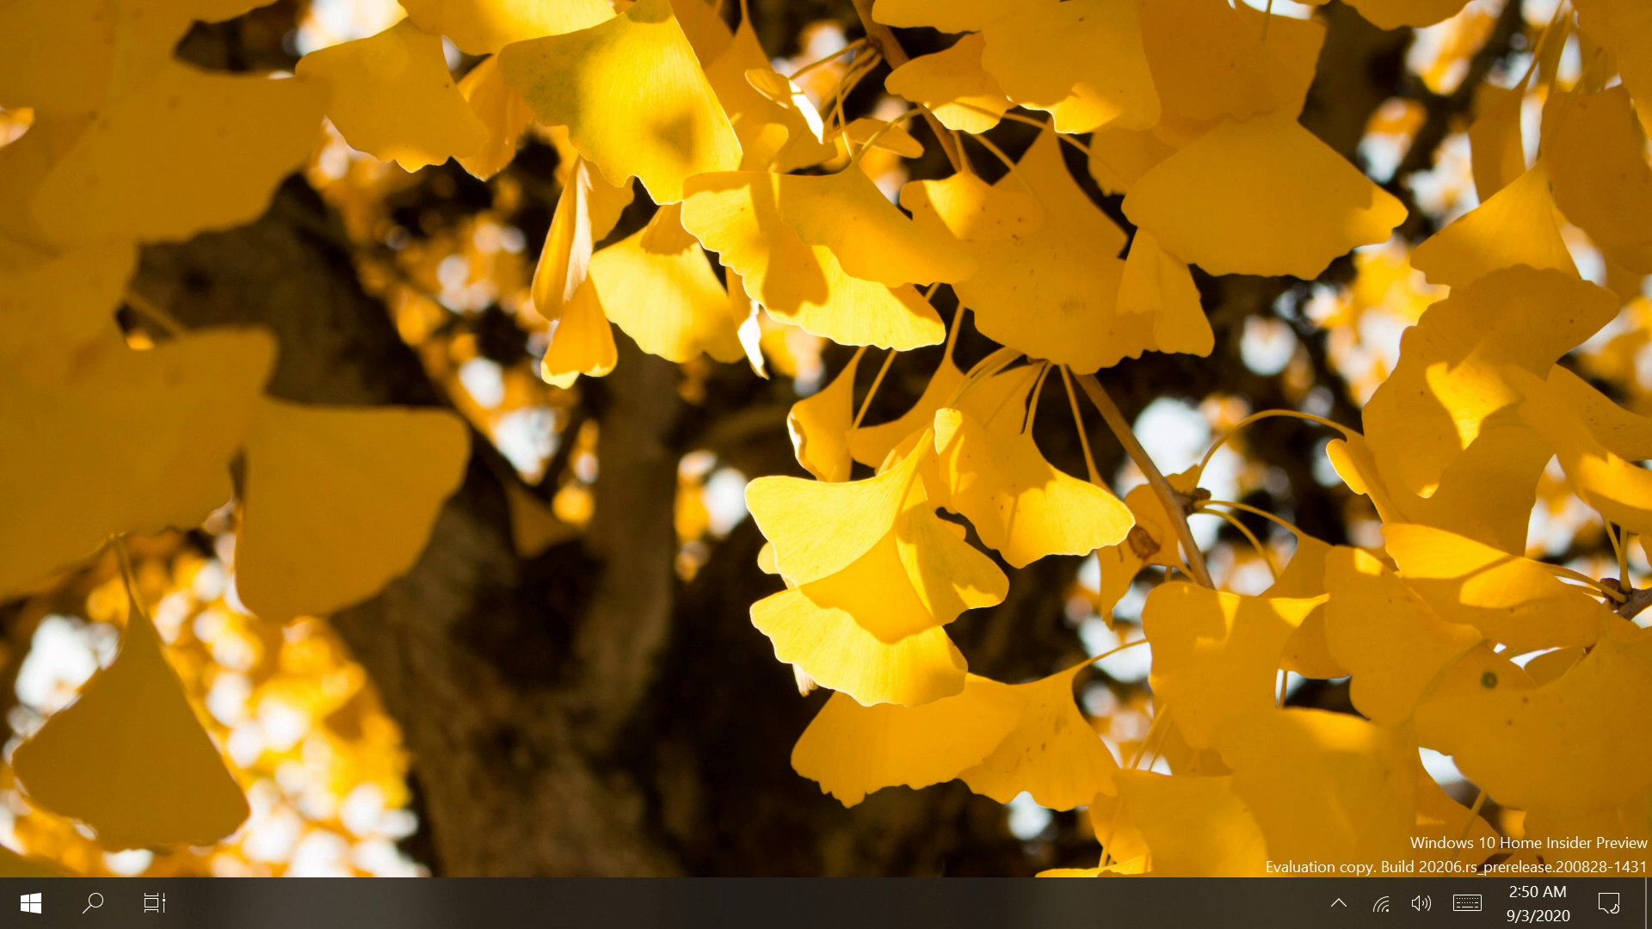
Open the Start menu and scroll its alphabetical app list down and back to the top
{"action": "left_click", "coordinate": [26, 906]}
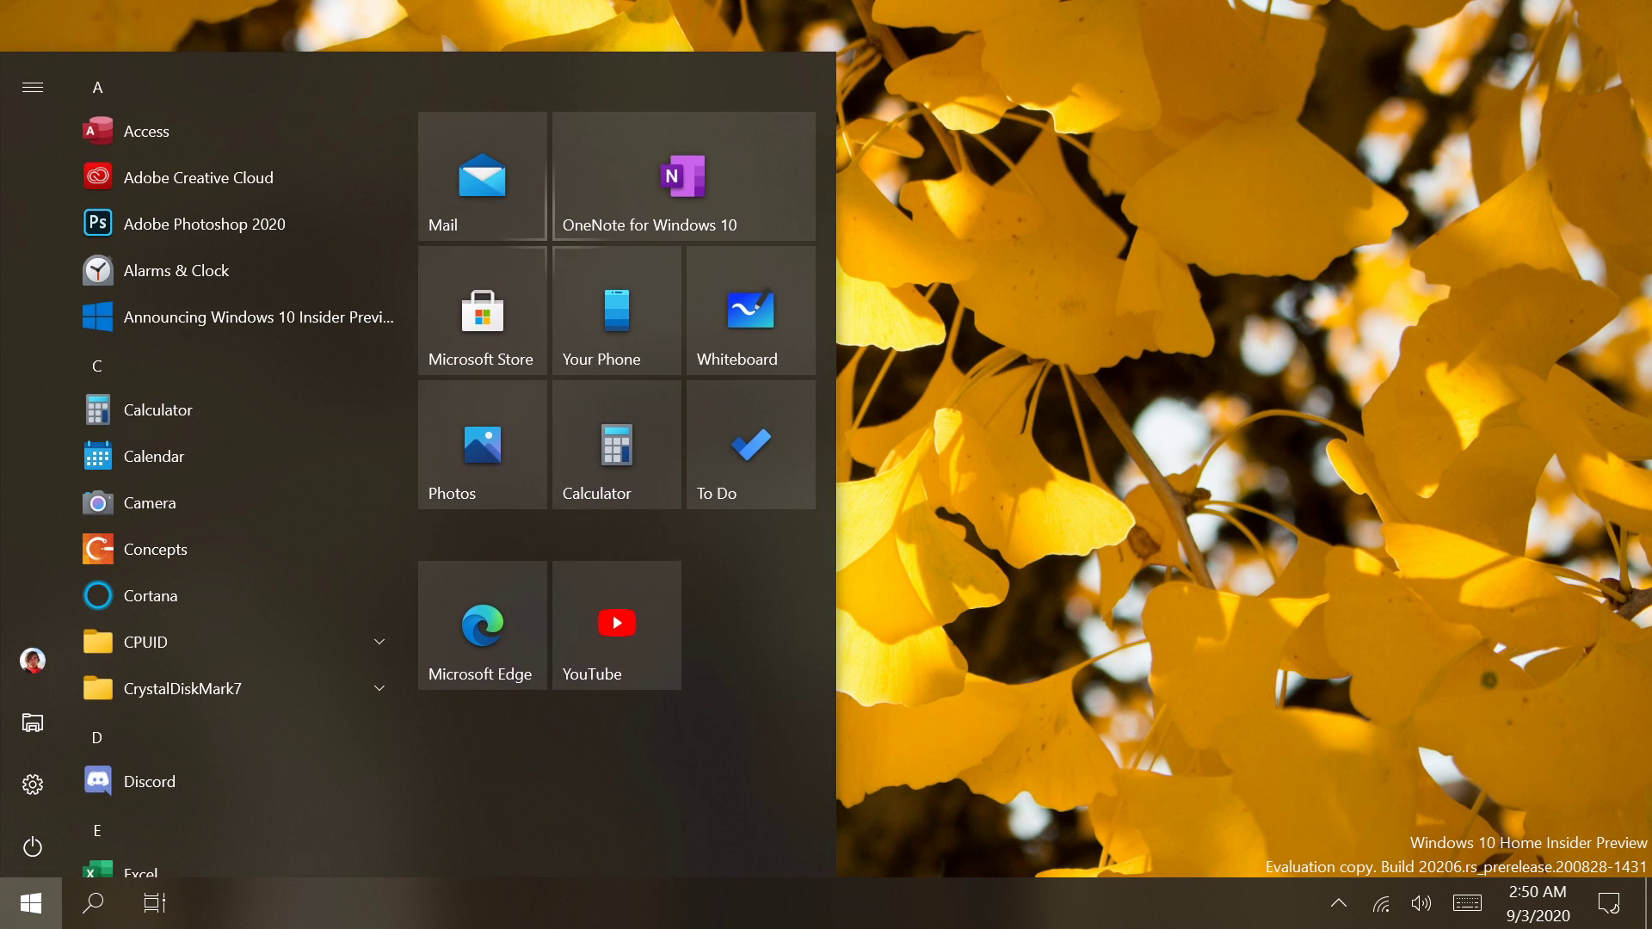
{"action": "scroll", "coordinate": [314, 368], "scroll_direction": "down", "scroll_amount": 6}
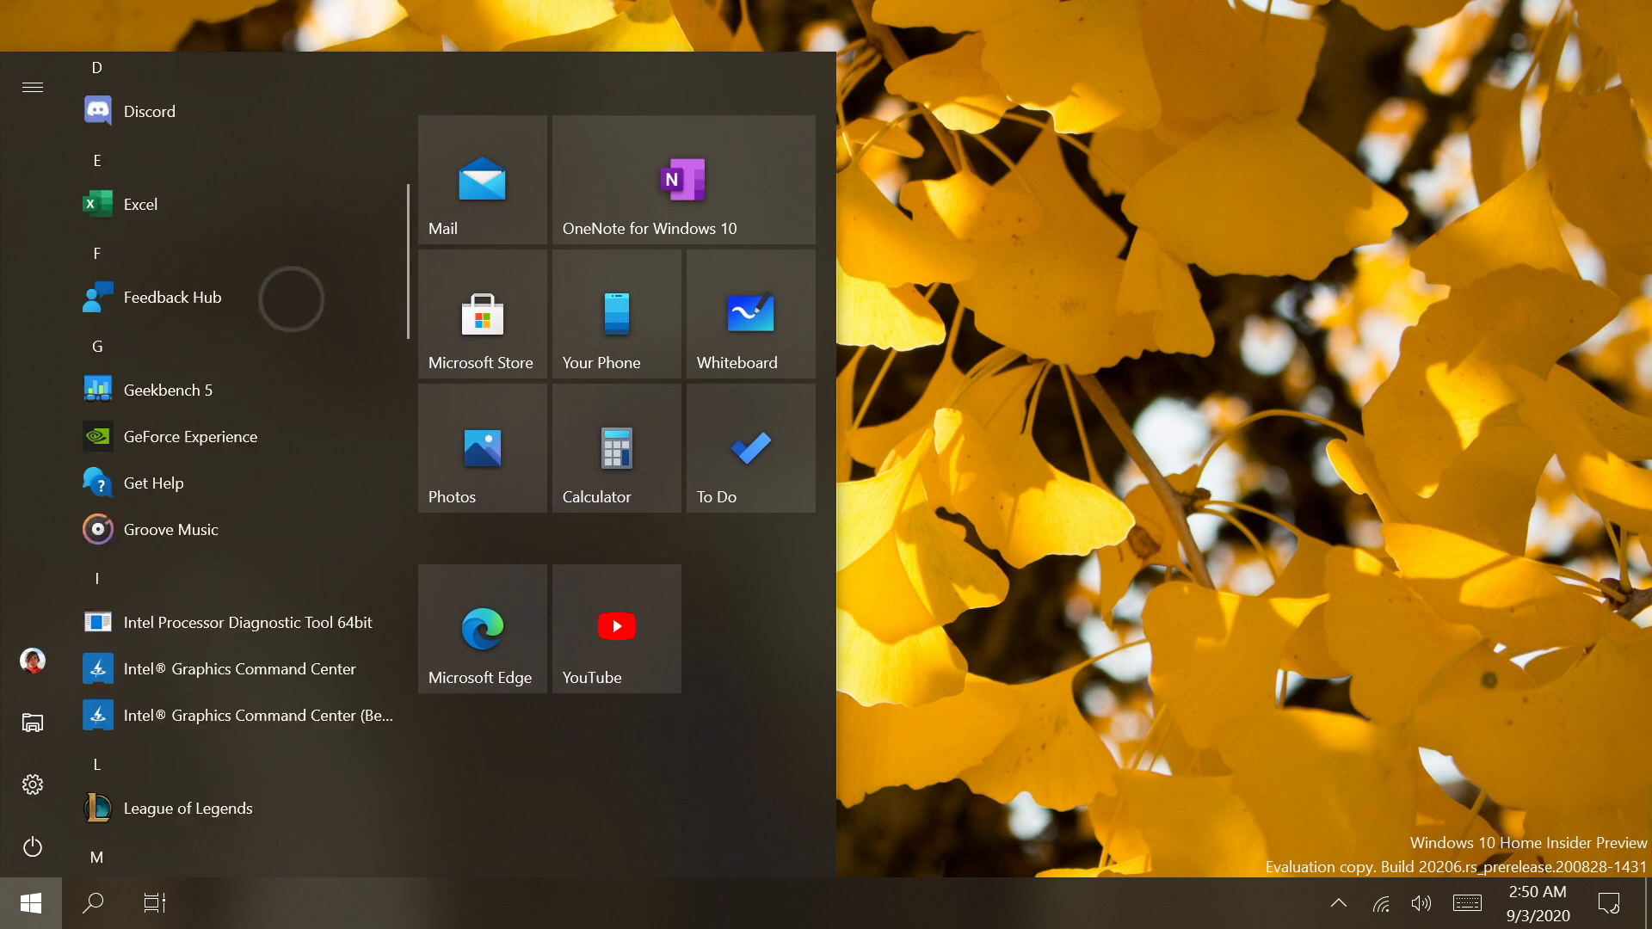
{"action": "scroll", "coordinate": [291, 299], "scroll_direction": "up", "scroll_amount": 6}
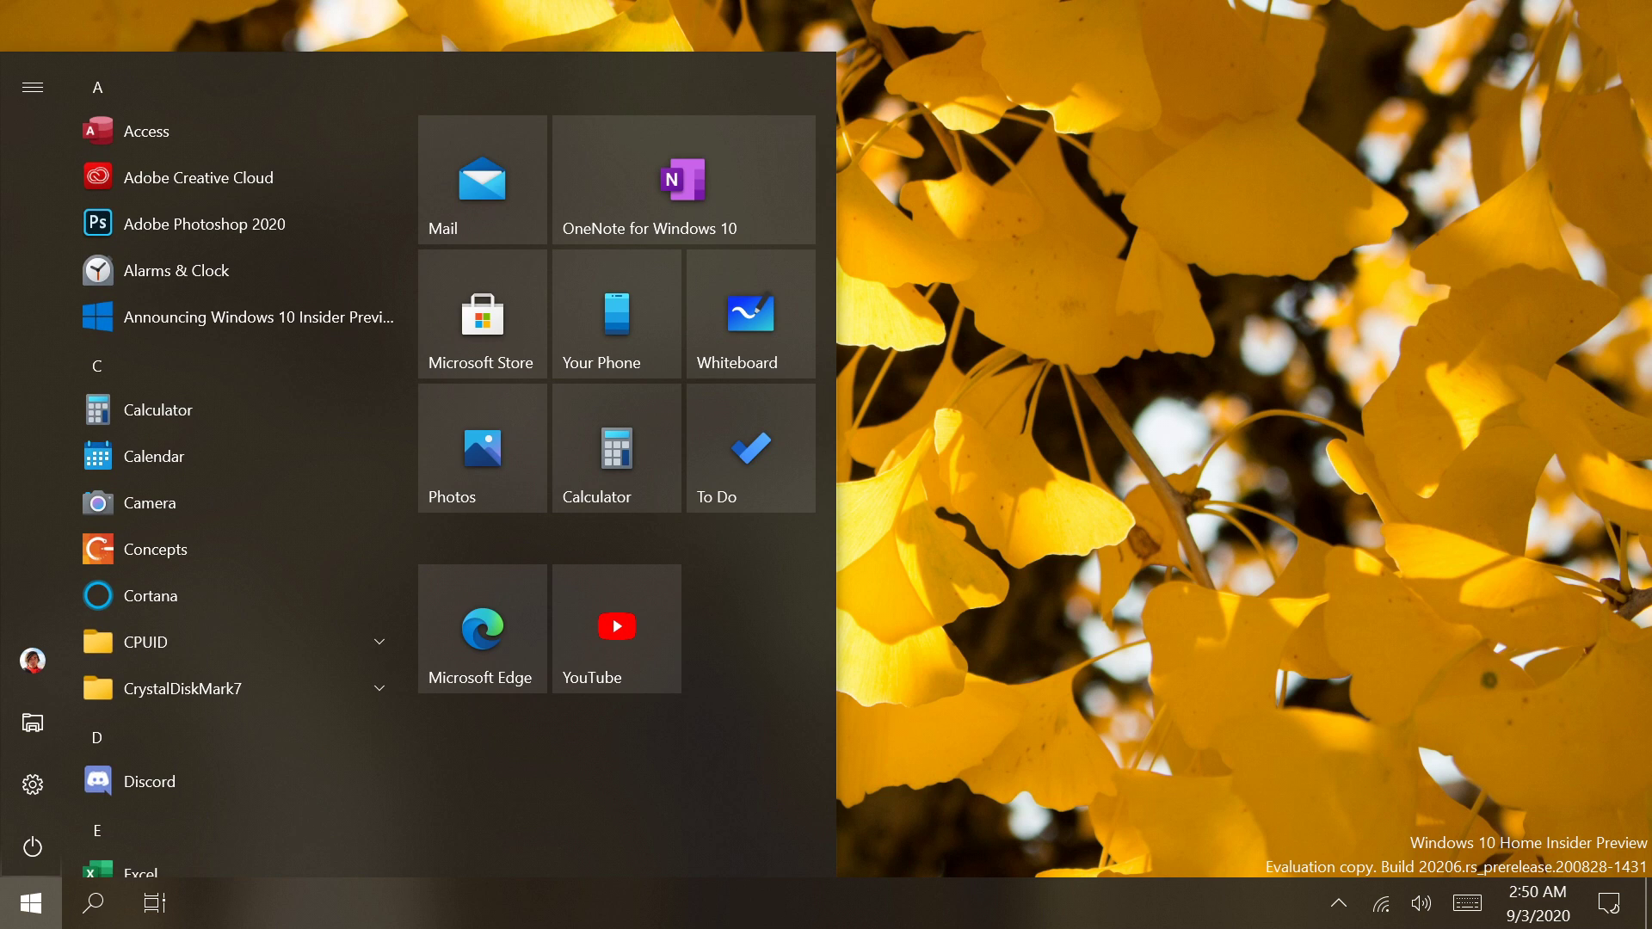
{"action": "key", "text": "super+period"}
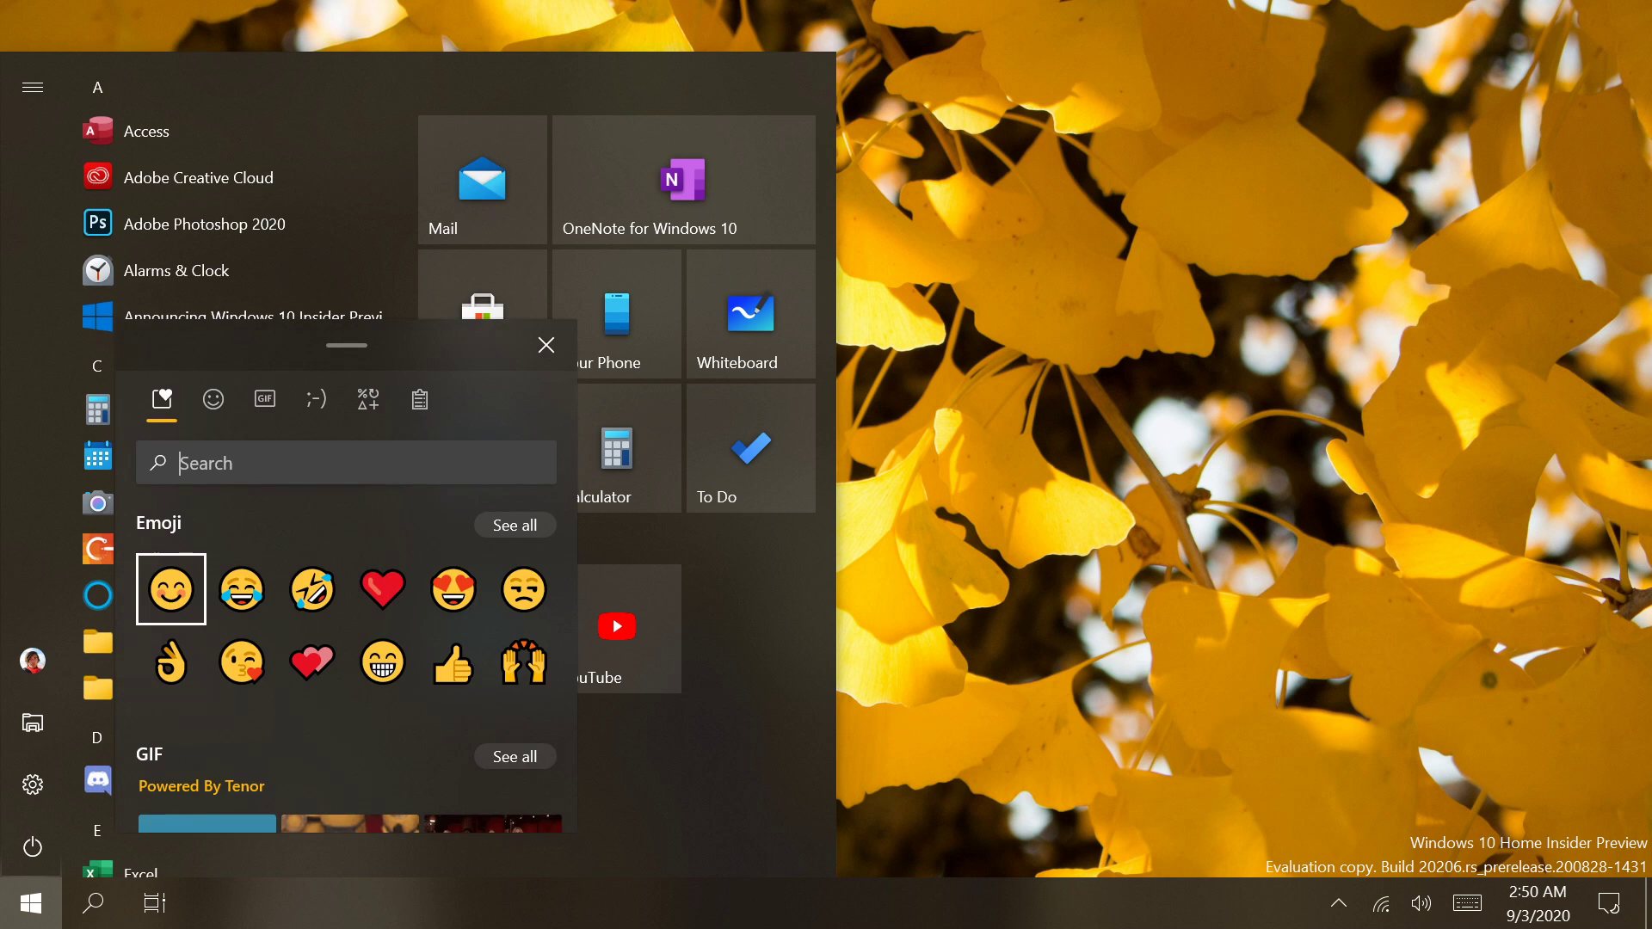
{"action": "left_click_drag", "start_coordinate": [364, 337], "coordinate": [1152, 196]}
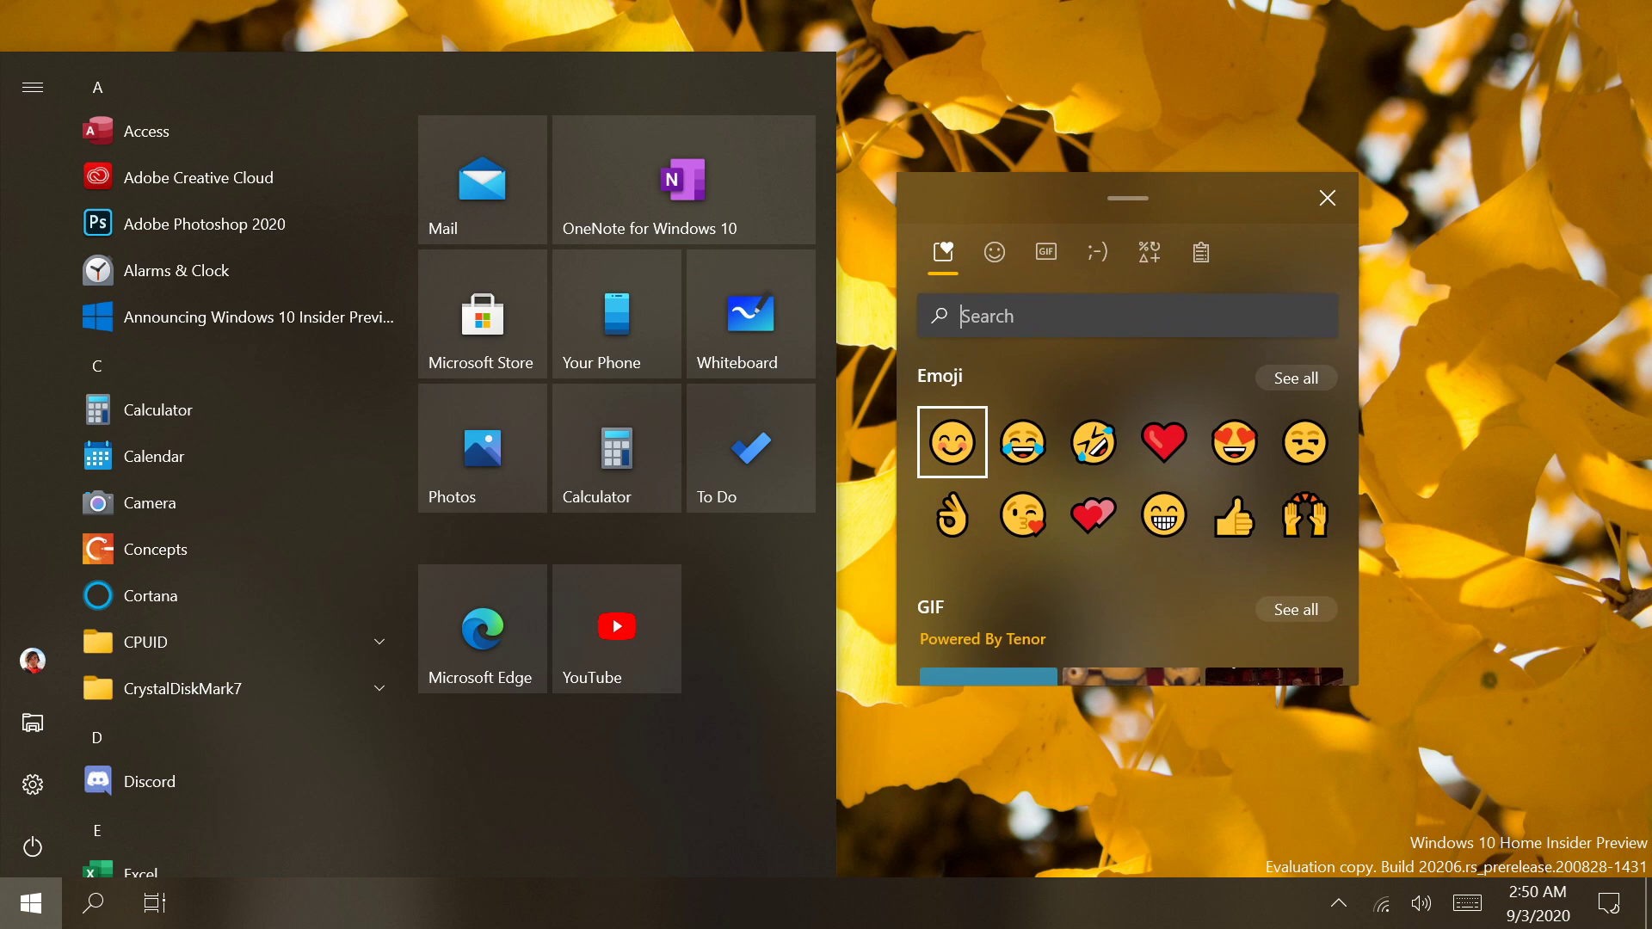
{"action": "scroll", "coordinate": [1134, 482], "scroll_direction": "down", "scroll_amount": 6}
{"action": "scroll", "coordinate": [1147, 517], "scroll_direction": "up", "scroll_amount": 2}
{"action": "scroll", "coordinate": [1146, 564], "scroll_direction": "up", "scroll_amount": 4}
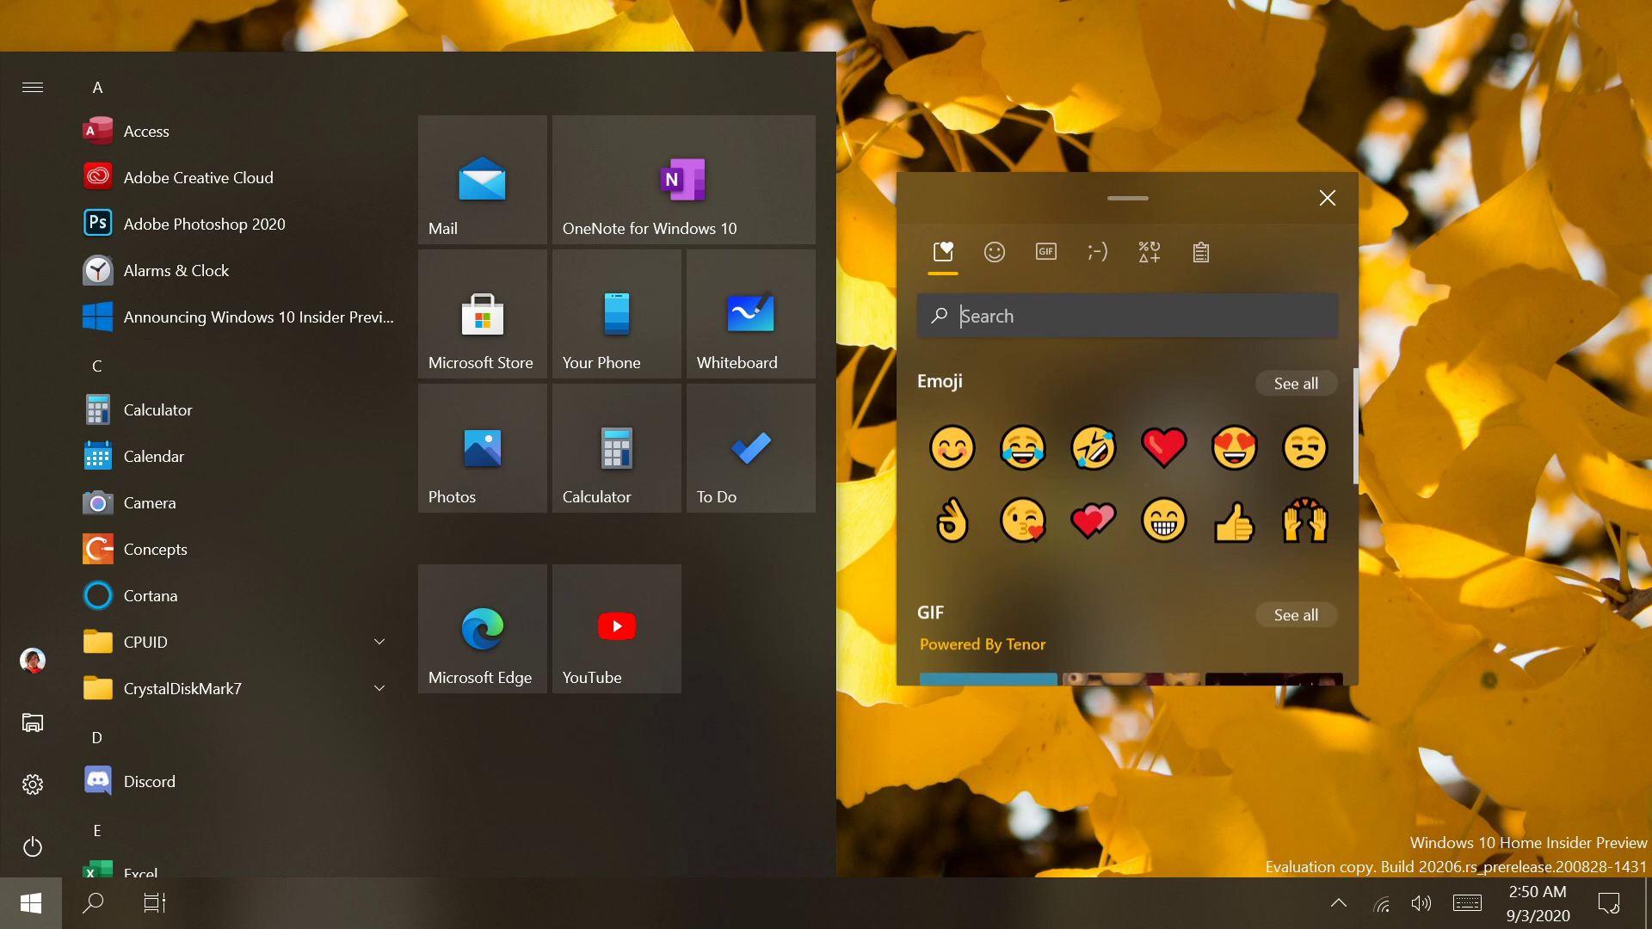
{"action": "type", "text": "ice cream"}
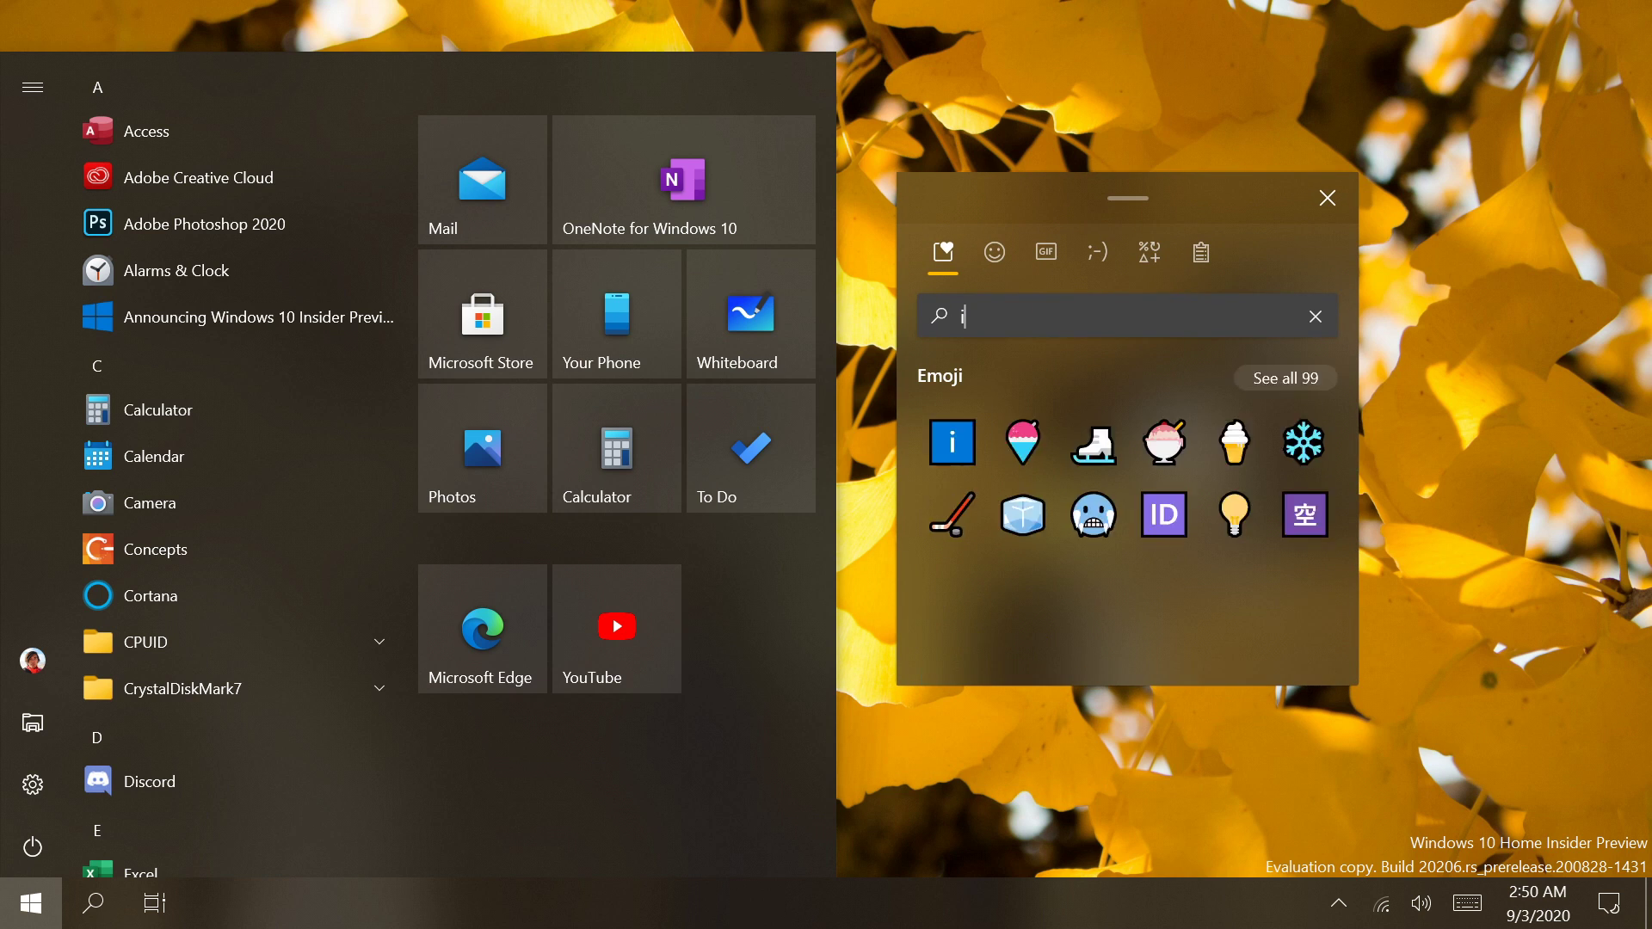
{"action": "key", "text": "BackSpace"}
{"action": "key", "text": "BackSpace"}
{"action": "key", "text": "BackSpace"}
{"action": "key", "text": "BackSpace"}
{"action": "key", "text": "BackSpace"}
{"action": "key", "text": "BackSpace"}
{"action": "key", "text": "BackSpace"}
{"action": "key", "text": "BackSpace"}
{"action": "key", "text": "BackSpace"}
{"action": "type", "text": "castle"}
{"action": "left_click", "coordinate": [1043, 243]}
{"action": "left_click", "coordinate": [933, 253]}
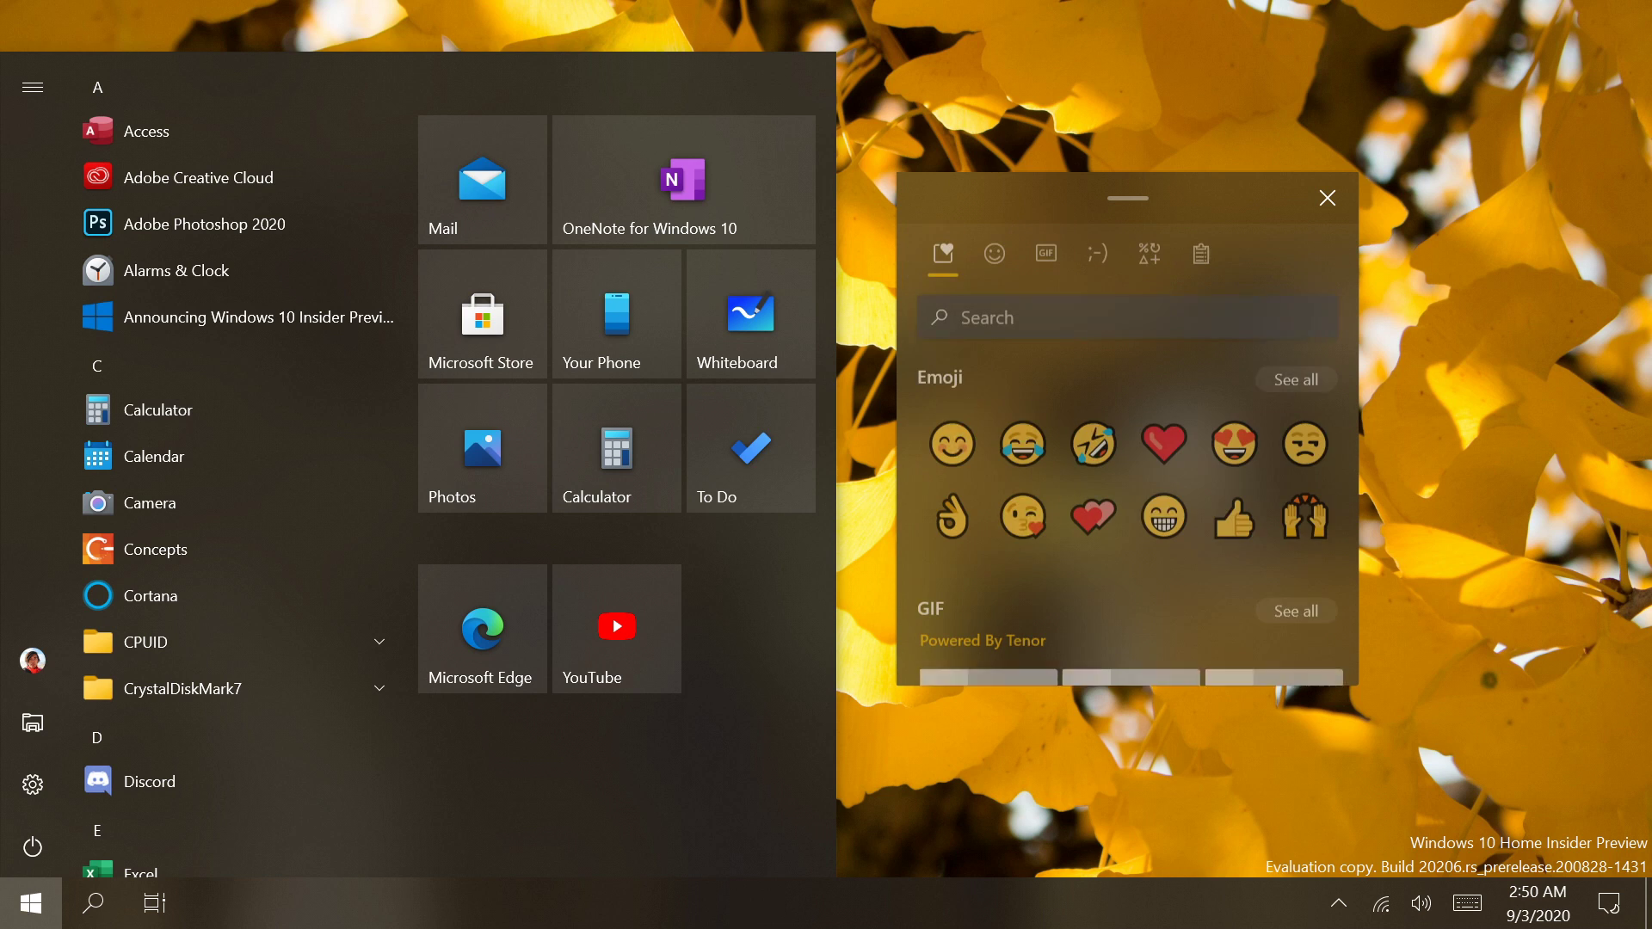
{"action": "left_click", "coordinate": [1097, 253]}
{"action": "left_click", "coordinate": [933, 252]}
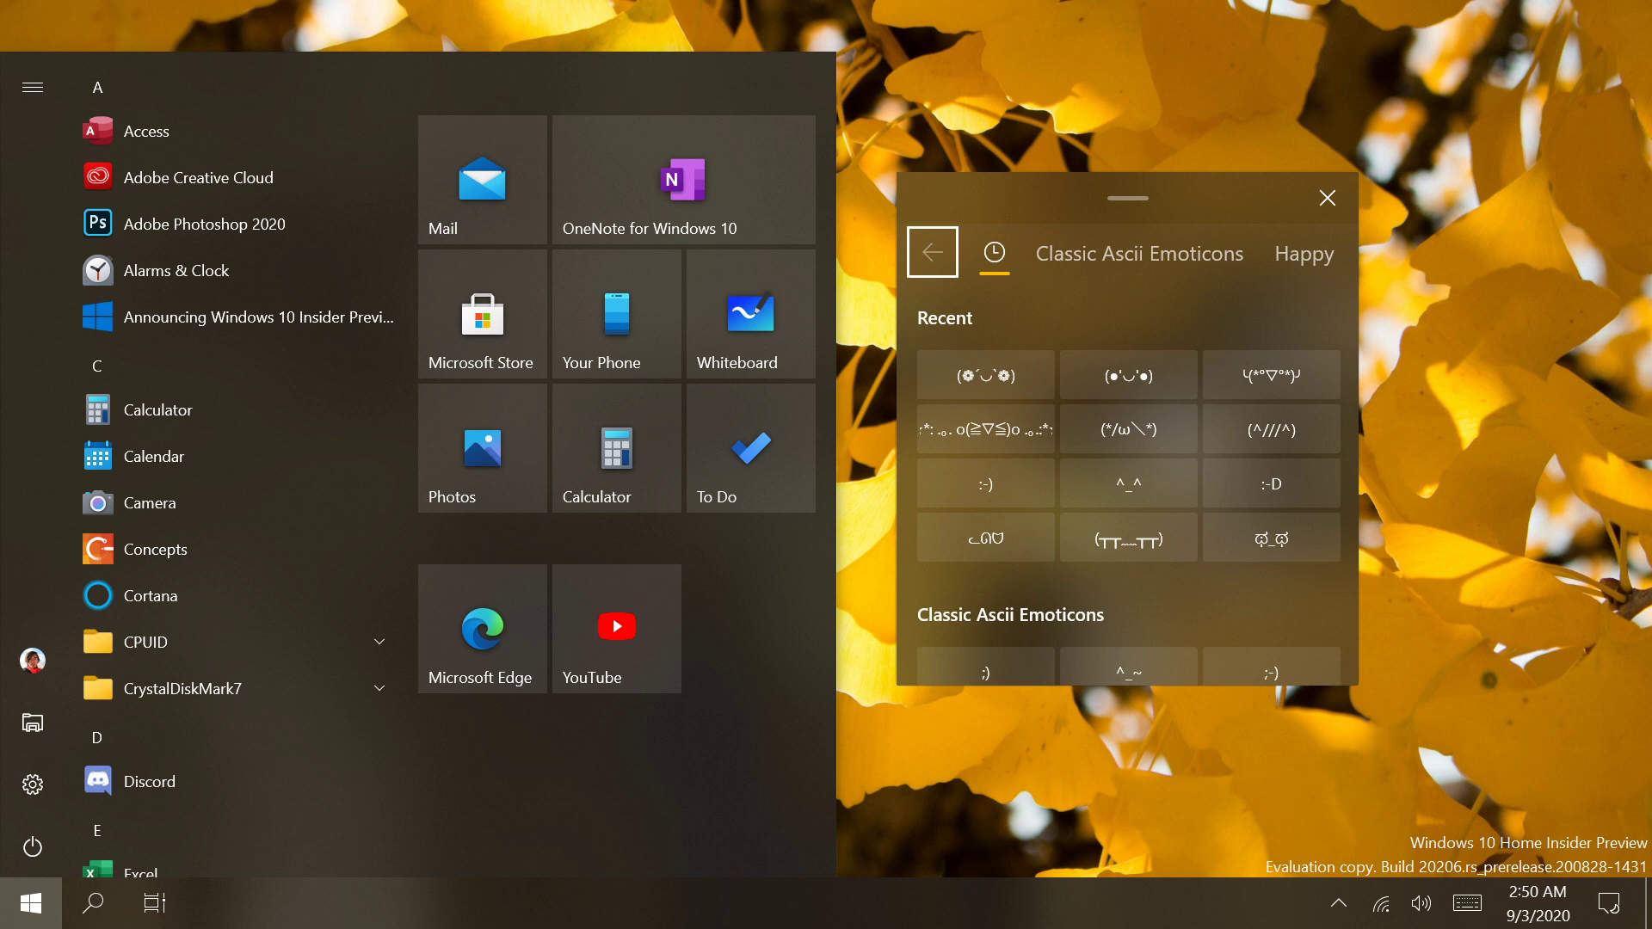
{"action": "left_click", "coordinate": [1149, 252]}
{"action": "scroll", "coordinate": [1153, 446], "scroll_direction": "down", "scroll_amount": 3}
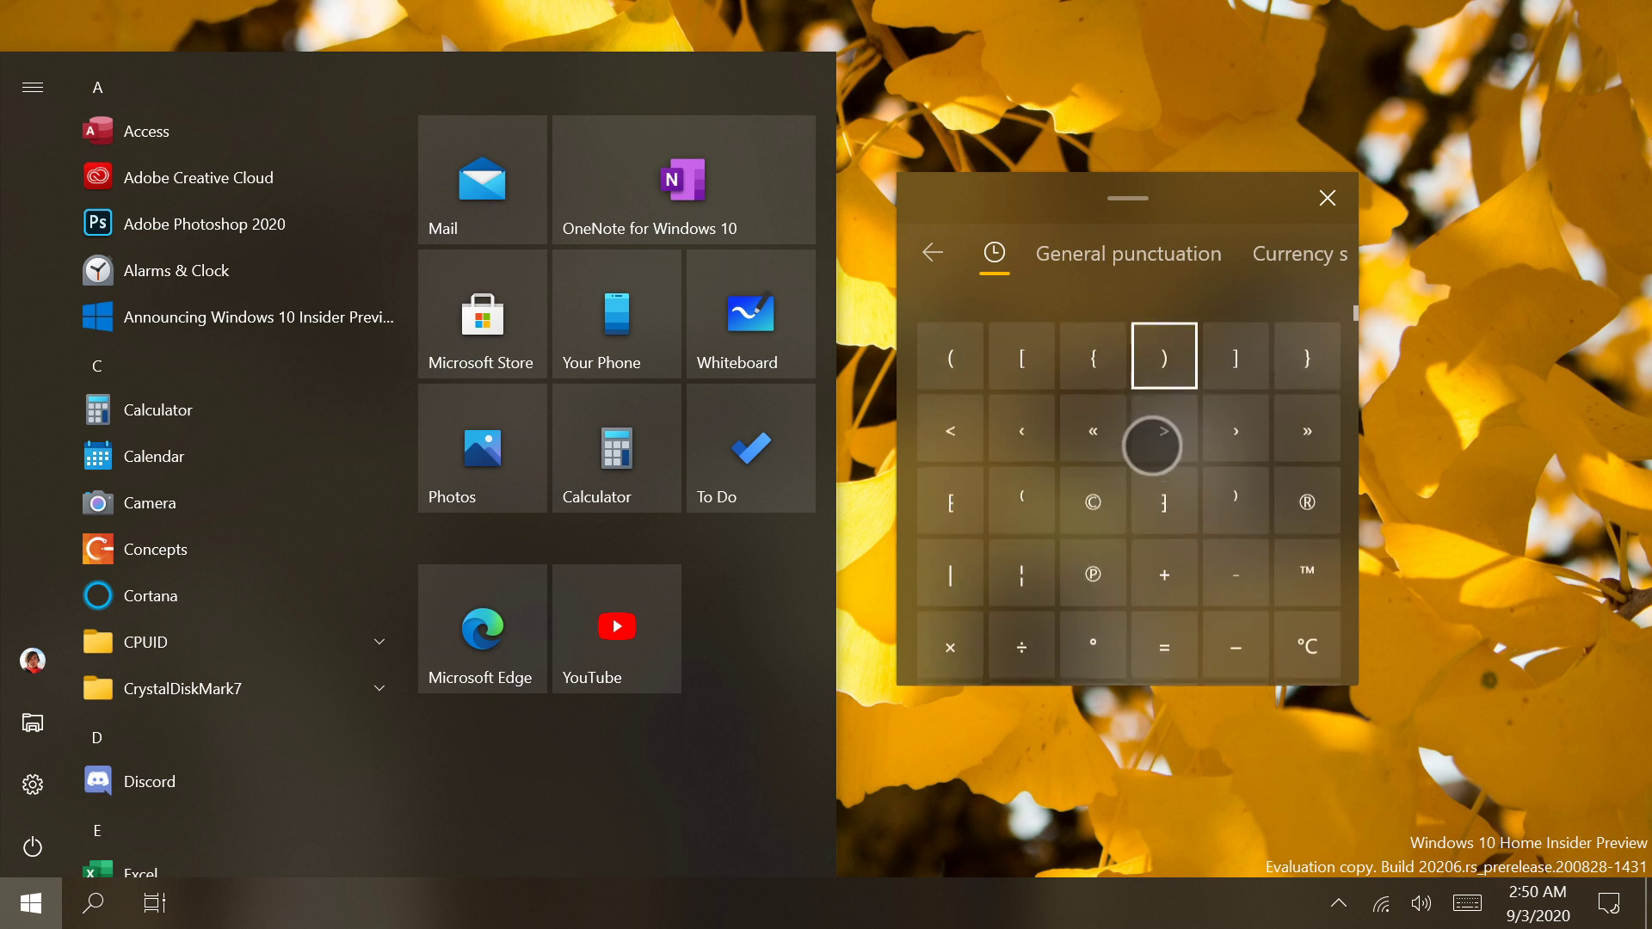
{"action": "scroll", "coordinate": [1152, 446], "scroll_direction": "up", "scroll_amount": 5}
{"action": "left_click", "coordinate": [932, 252]}
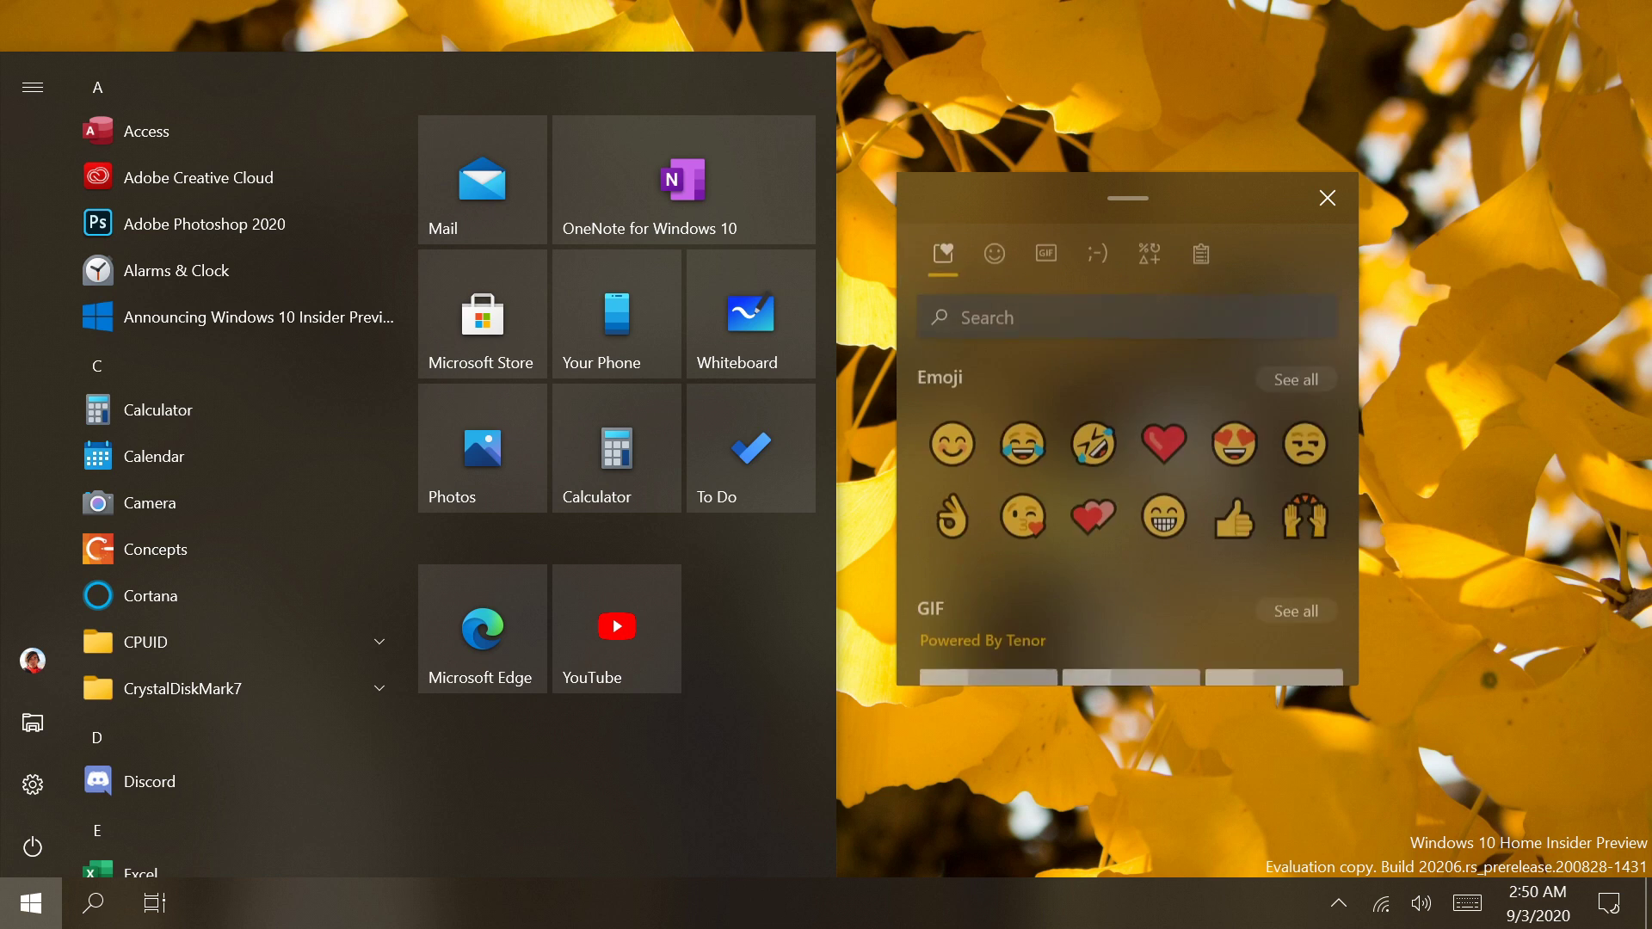
{"action": "left_click", "coordinate": [1201, 254]}
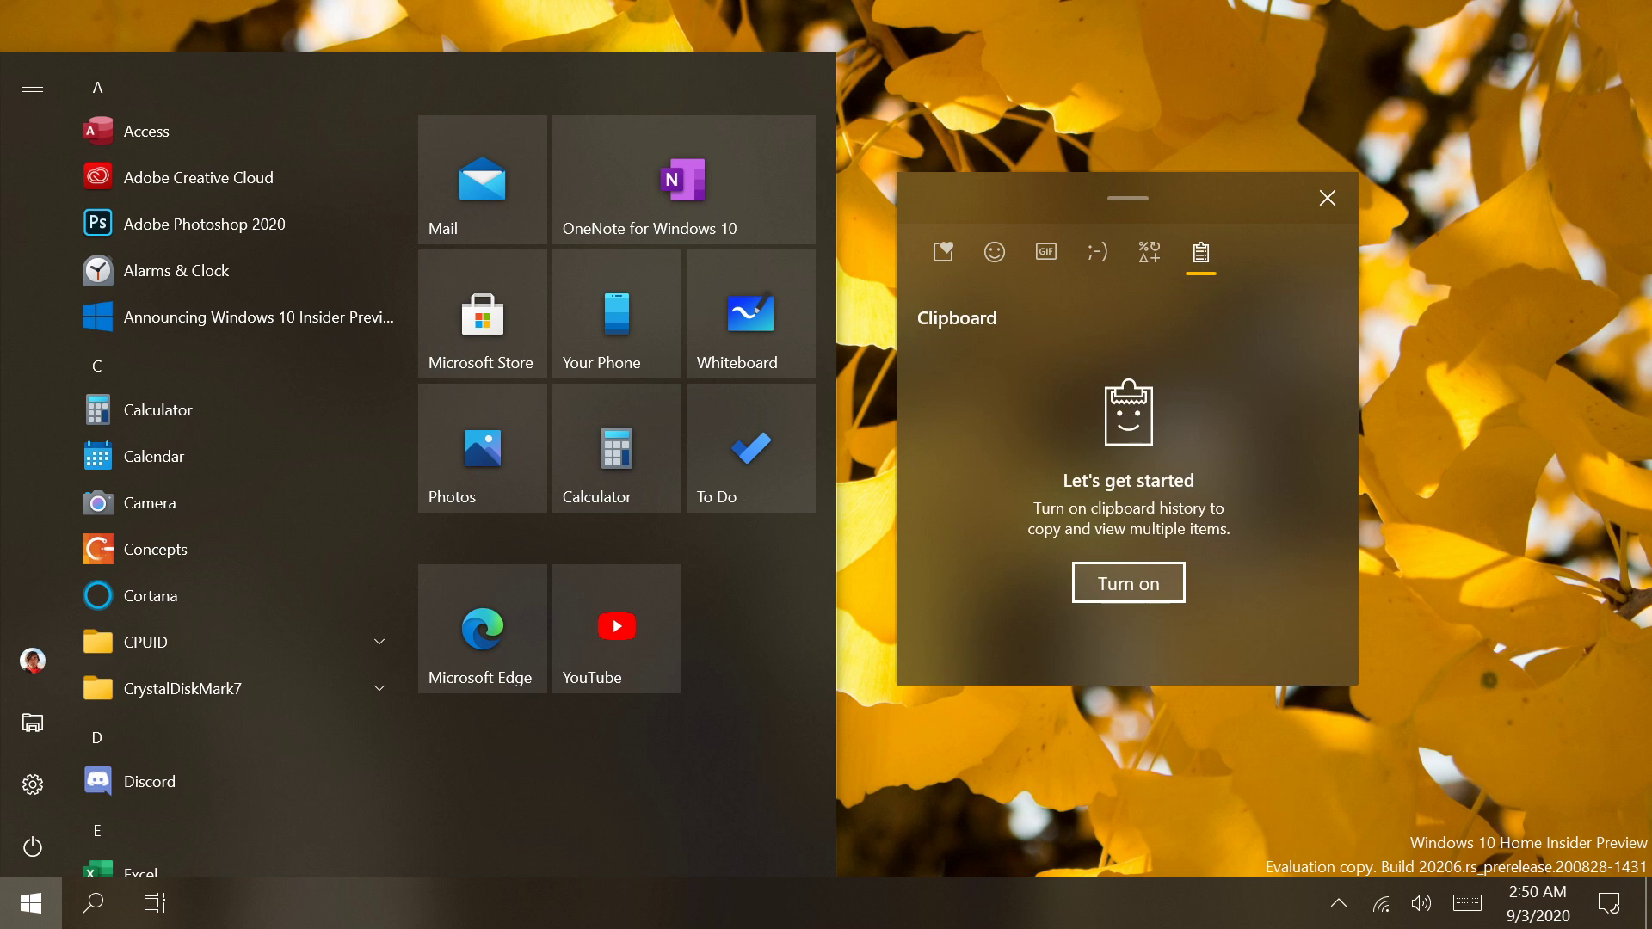
{"action": "left_click", "coordinate": [943, 252]}
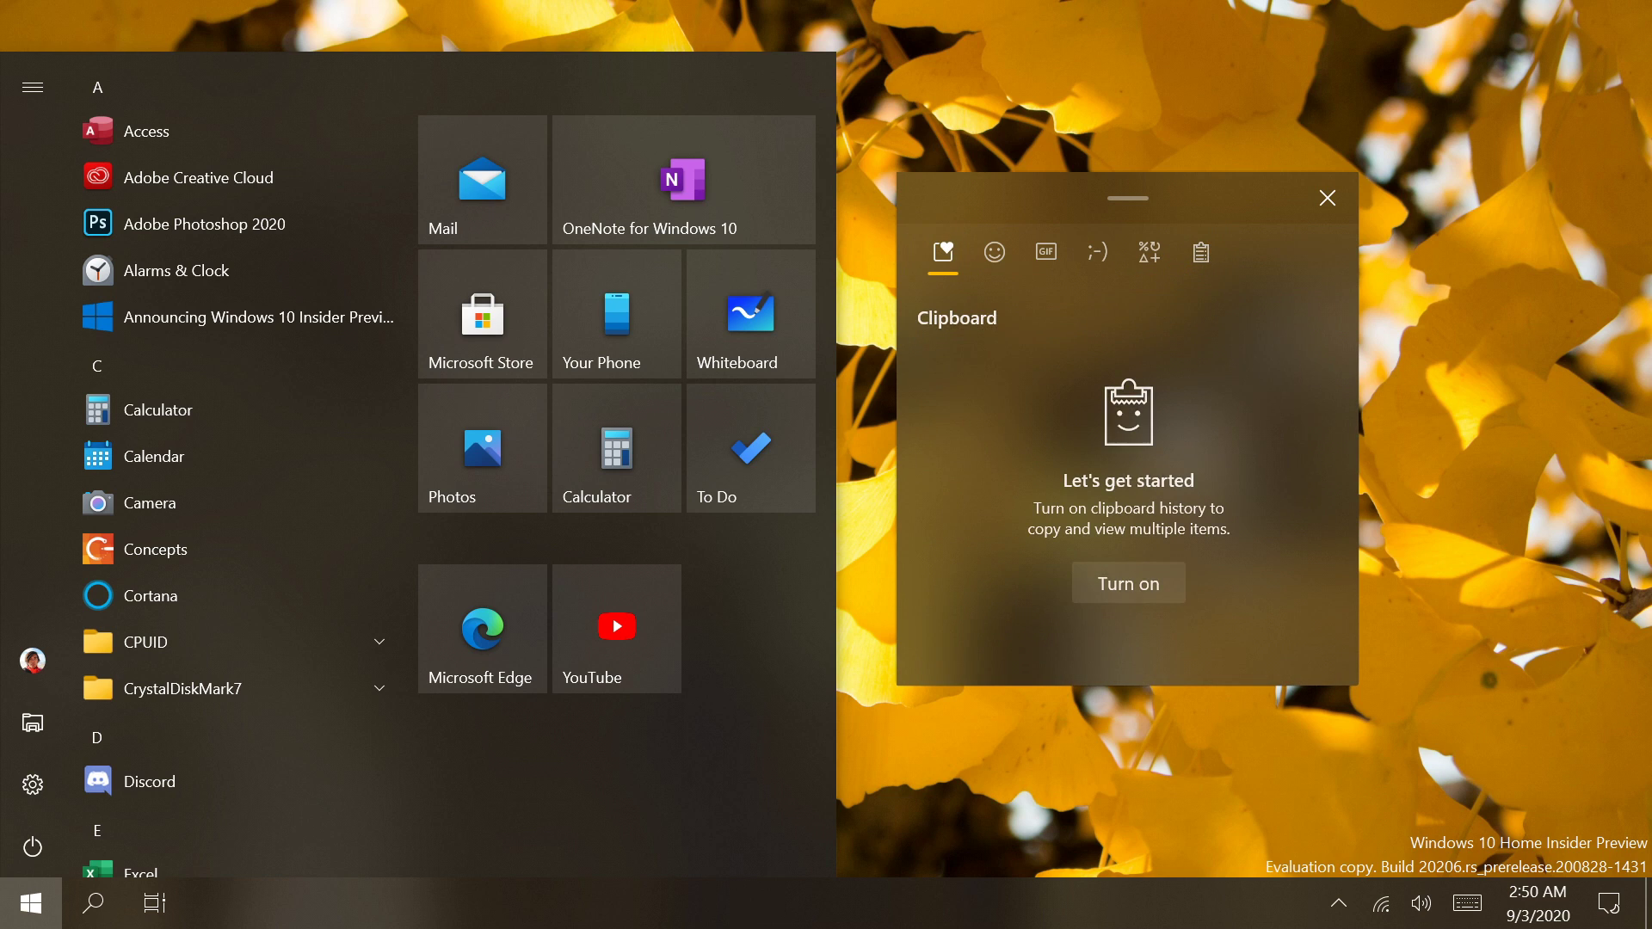
{"action": "key", "text": "Escape"}
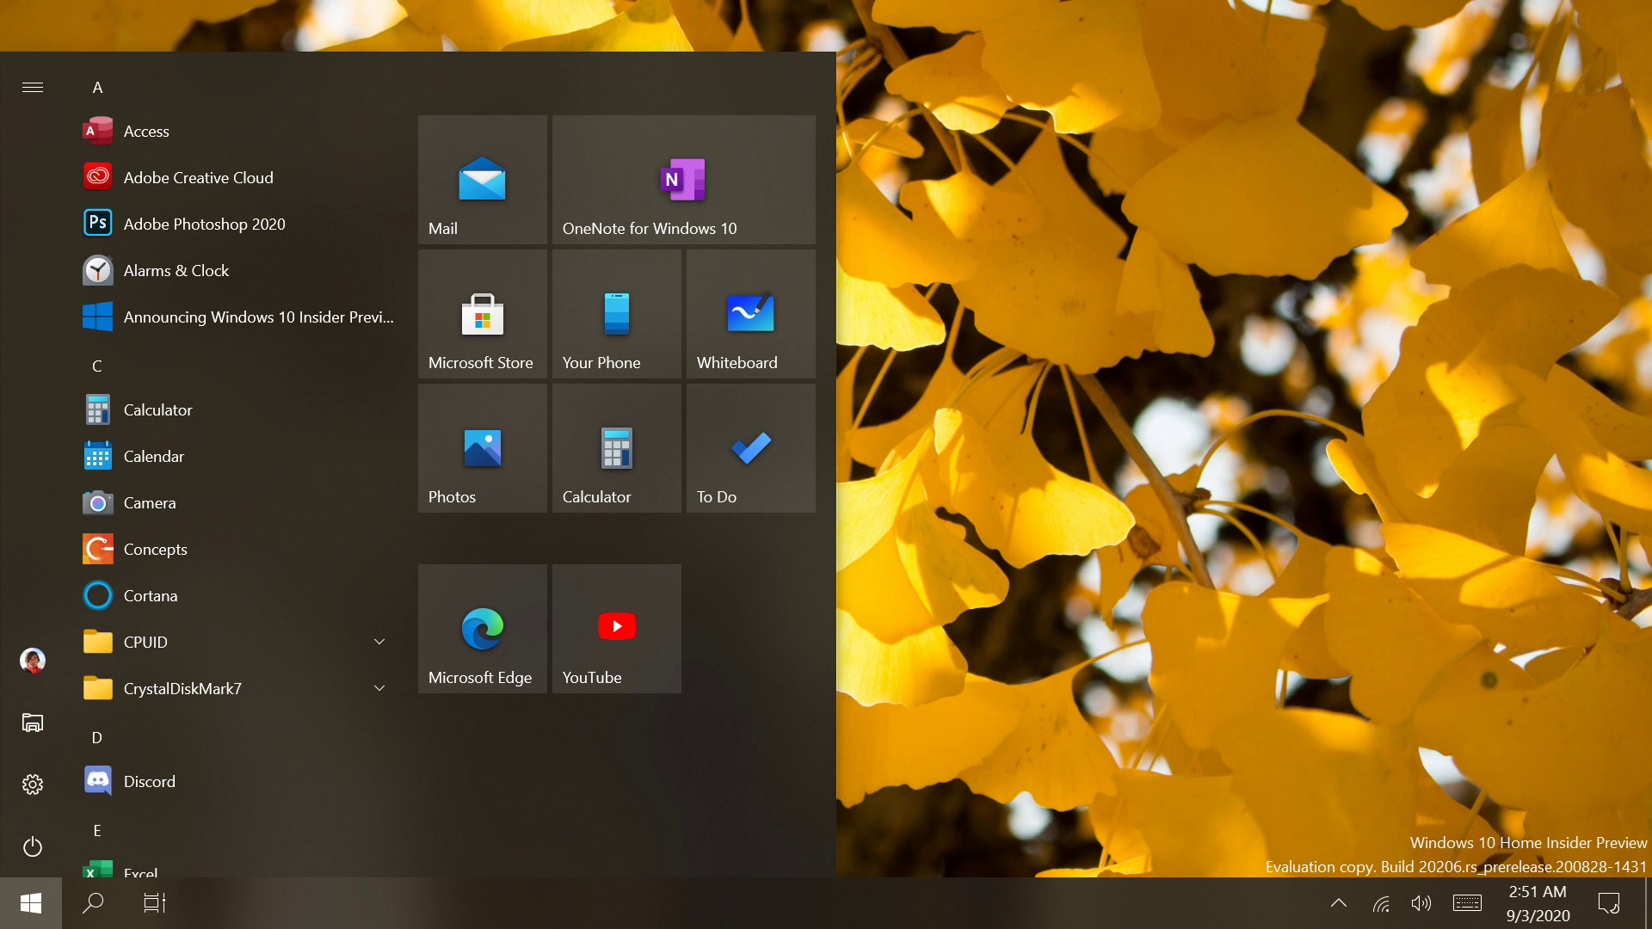
Launch Mail, switch to the Onmsft inbox, and start a new message with the touch keyboard raised
{"action": "left_click", "coordinate": [483, 179]}
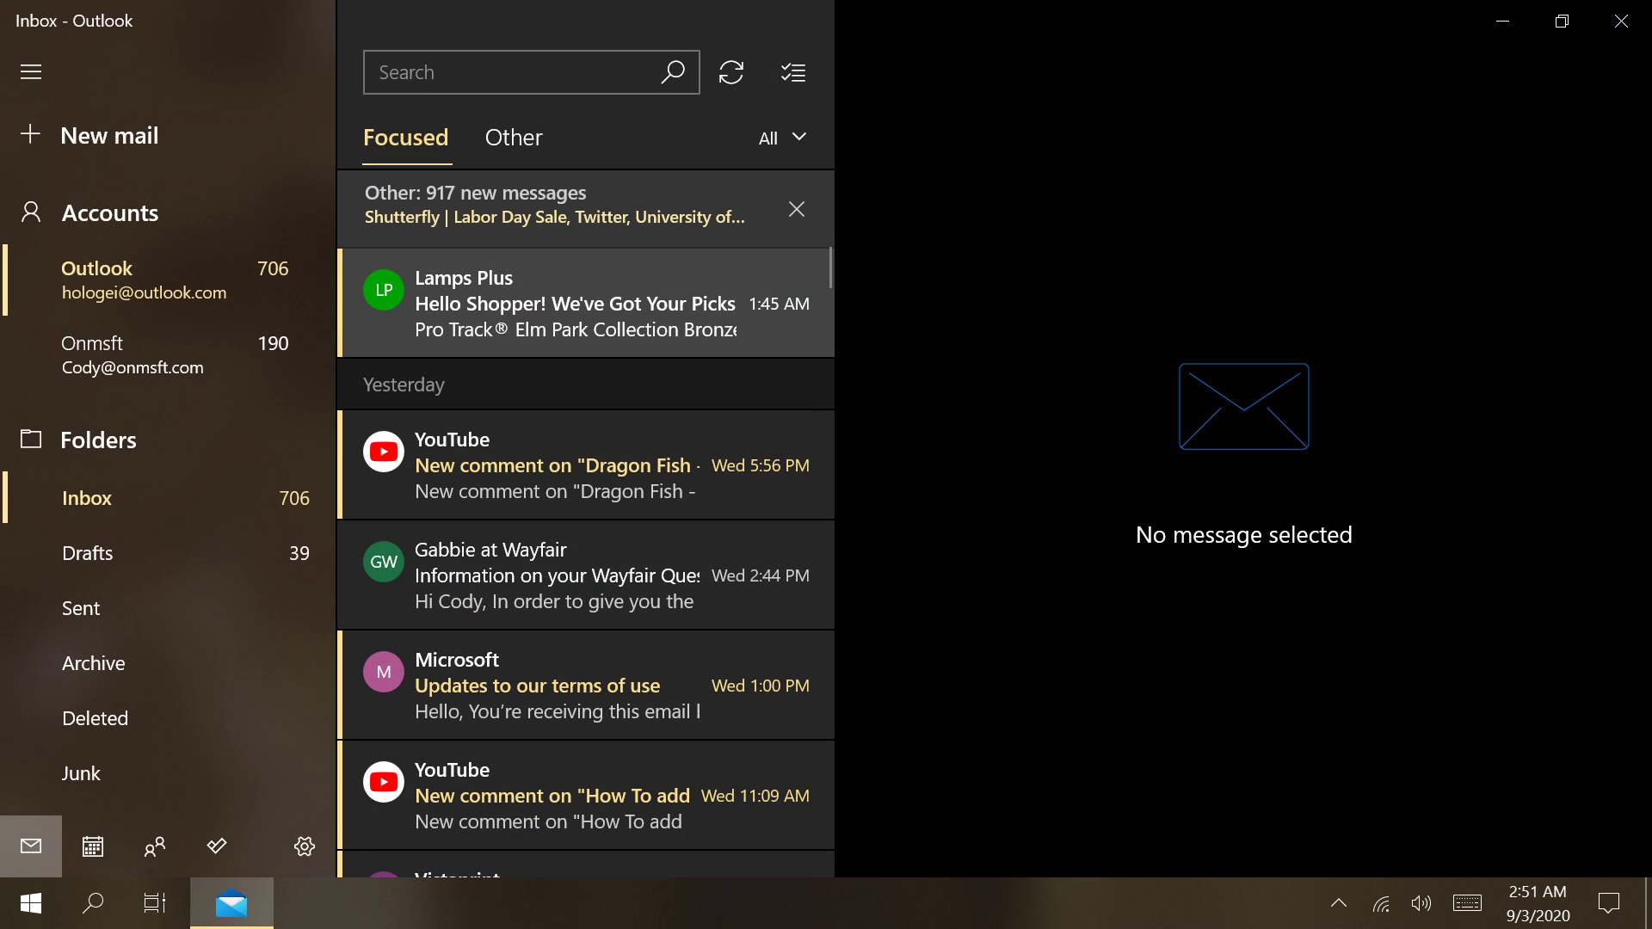
{"action": "left_click", "coordinate": [186, 369]}
{"action": "scroll", "coordinate": [554, 386], "scroll_direction": "down", "scroll_amount": 4}
{"action": "scroll", "coordinate": [554, 386], "scroll_direction": "down", "scroll_amount": 3}
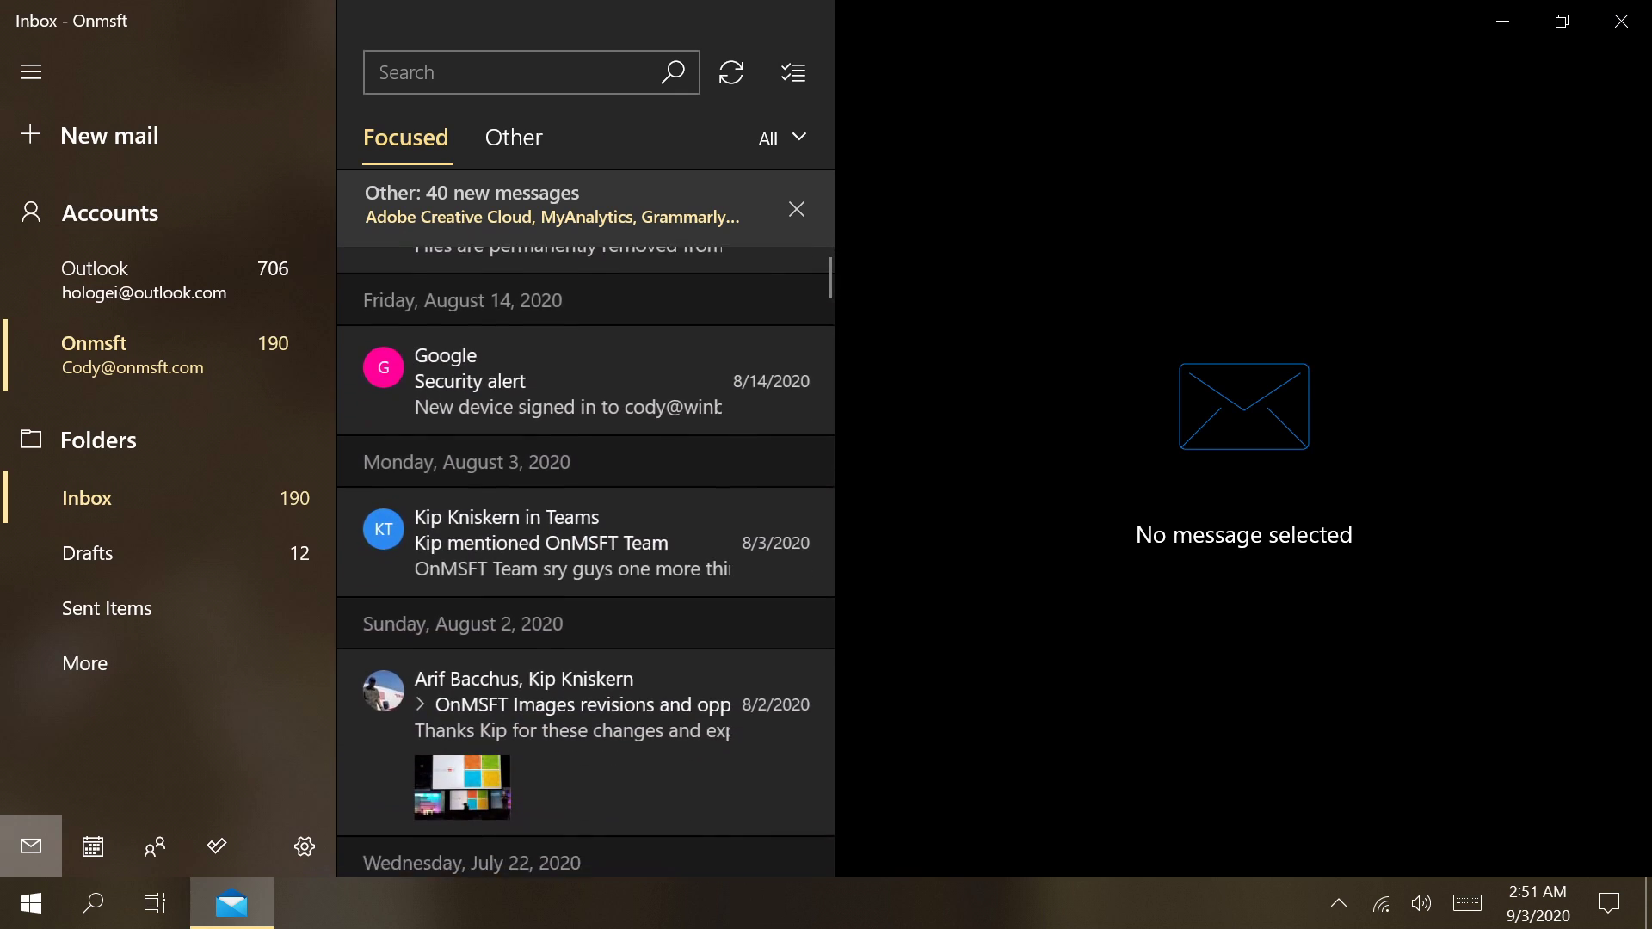
{"action": "scroll", "coordinate": [553, 386], "scroll_direction": "up", "scroll_amount": 8}
{"action": "left_click", "coordinate": [161, 135]}
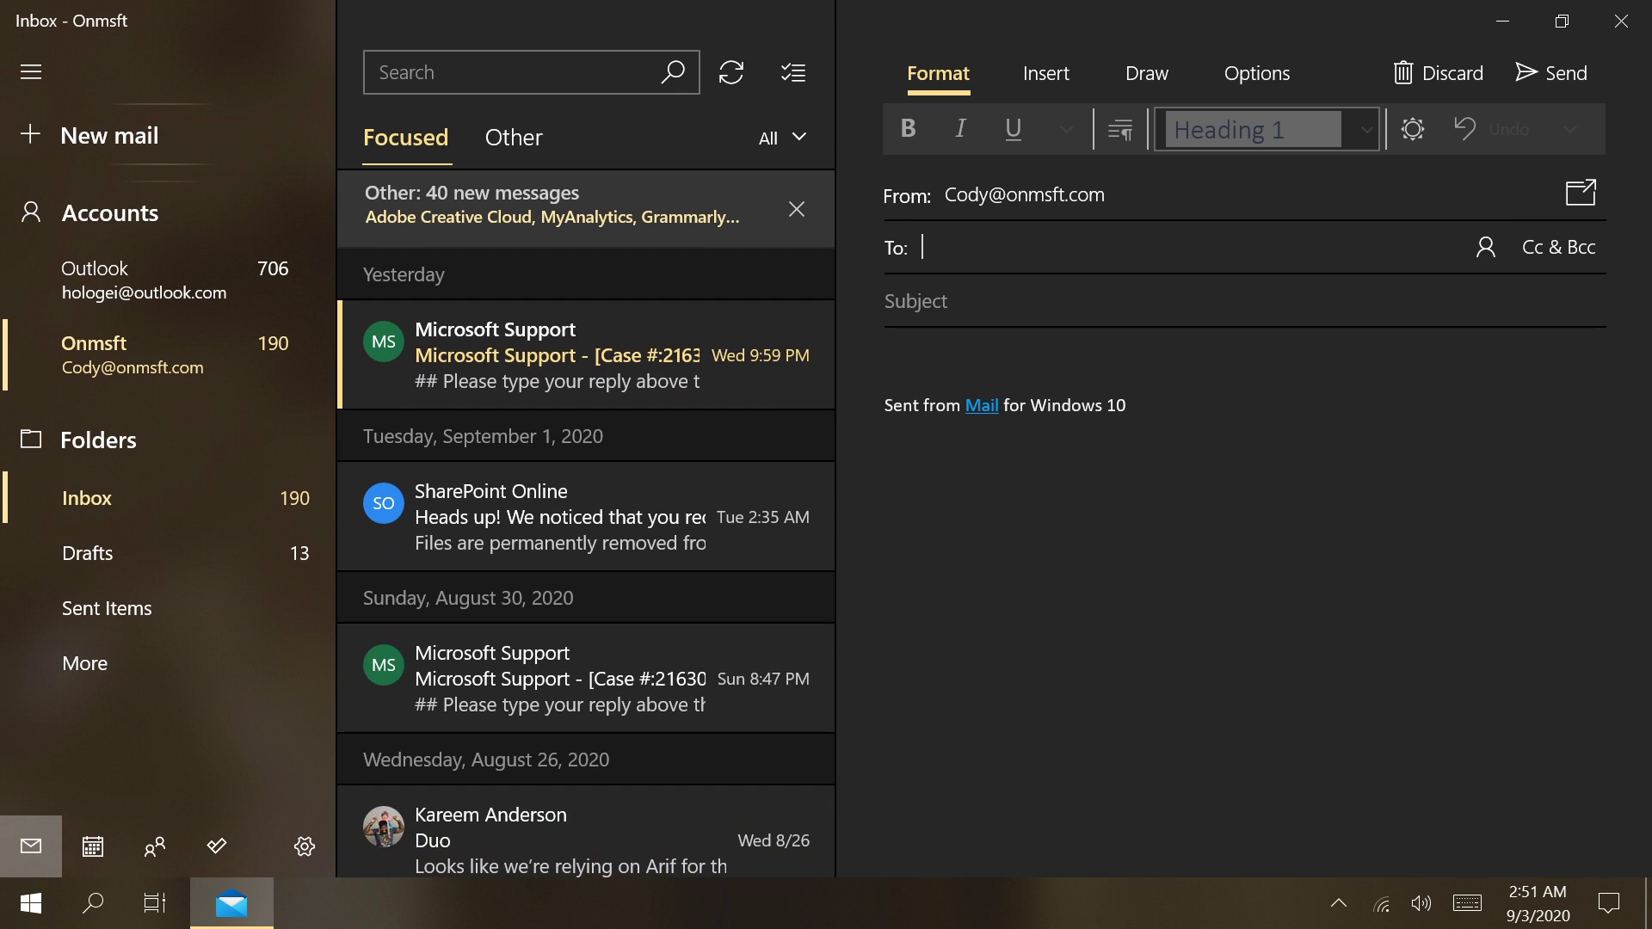
{"action": "left_click", "coordinate": [914, 366]}
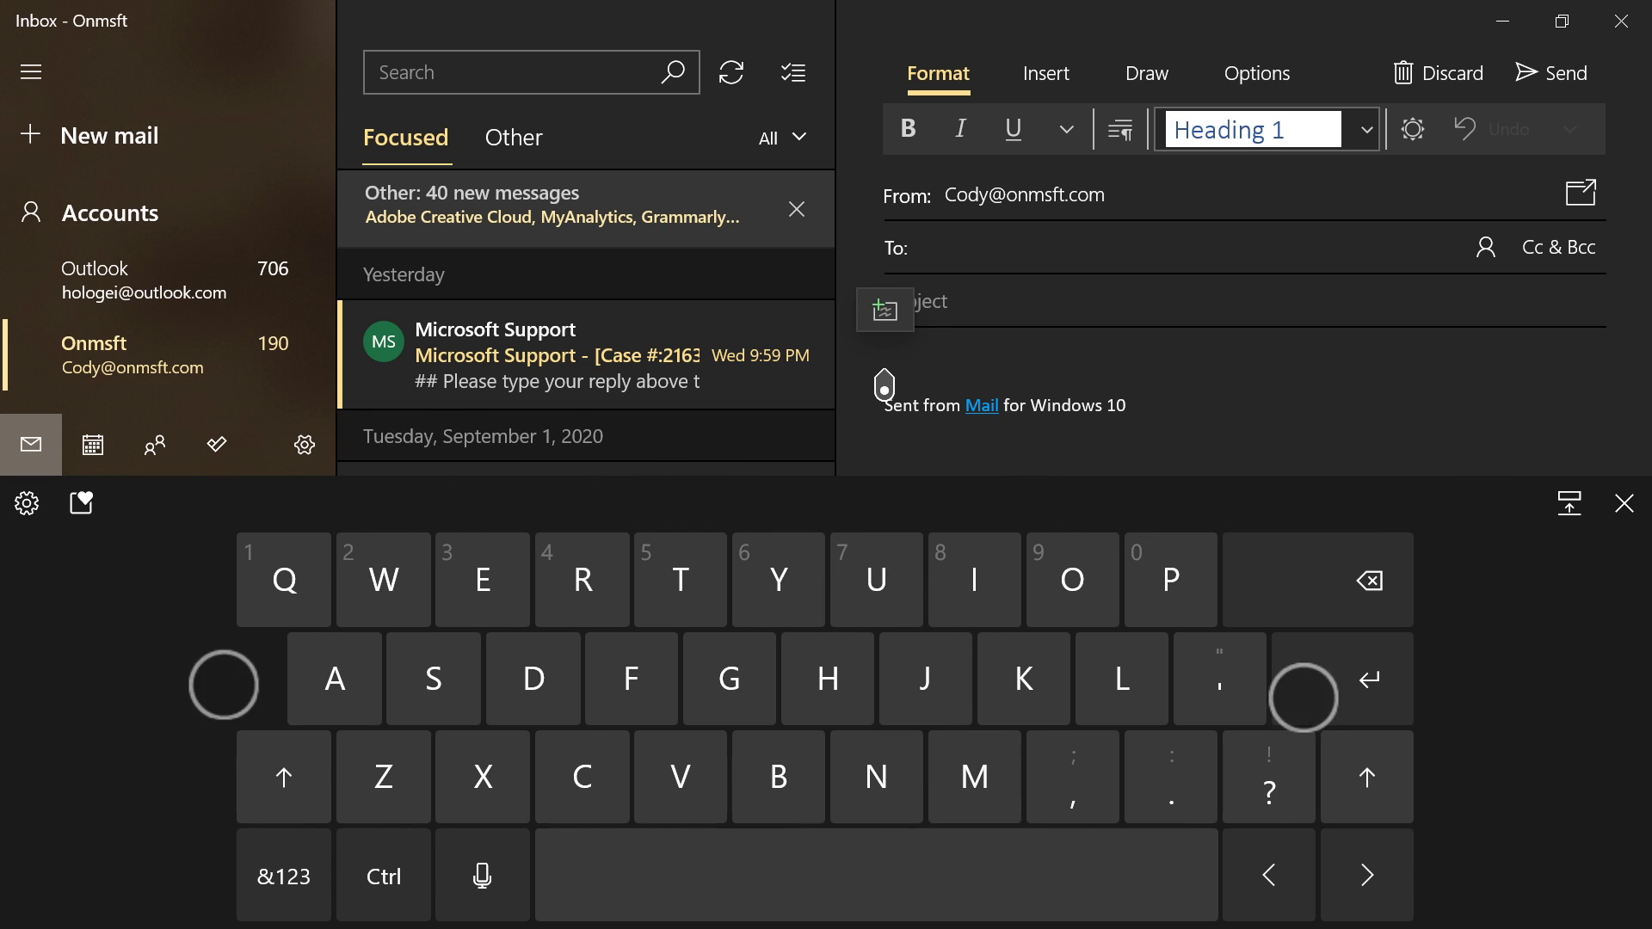
Open the emoji panel, swipe through the emoji, and preview the trending GIFs page
{"action": "left_click", "coordinate": [81, 503]}
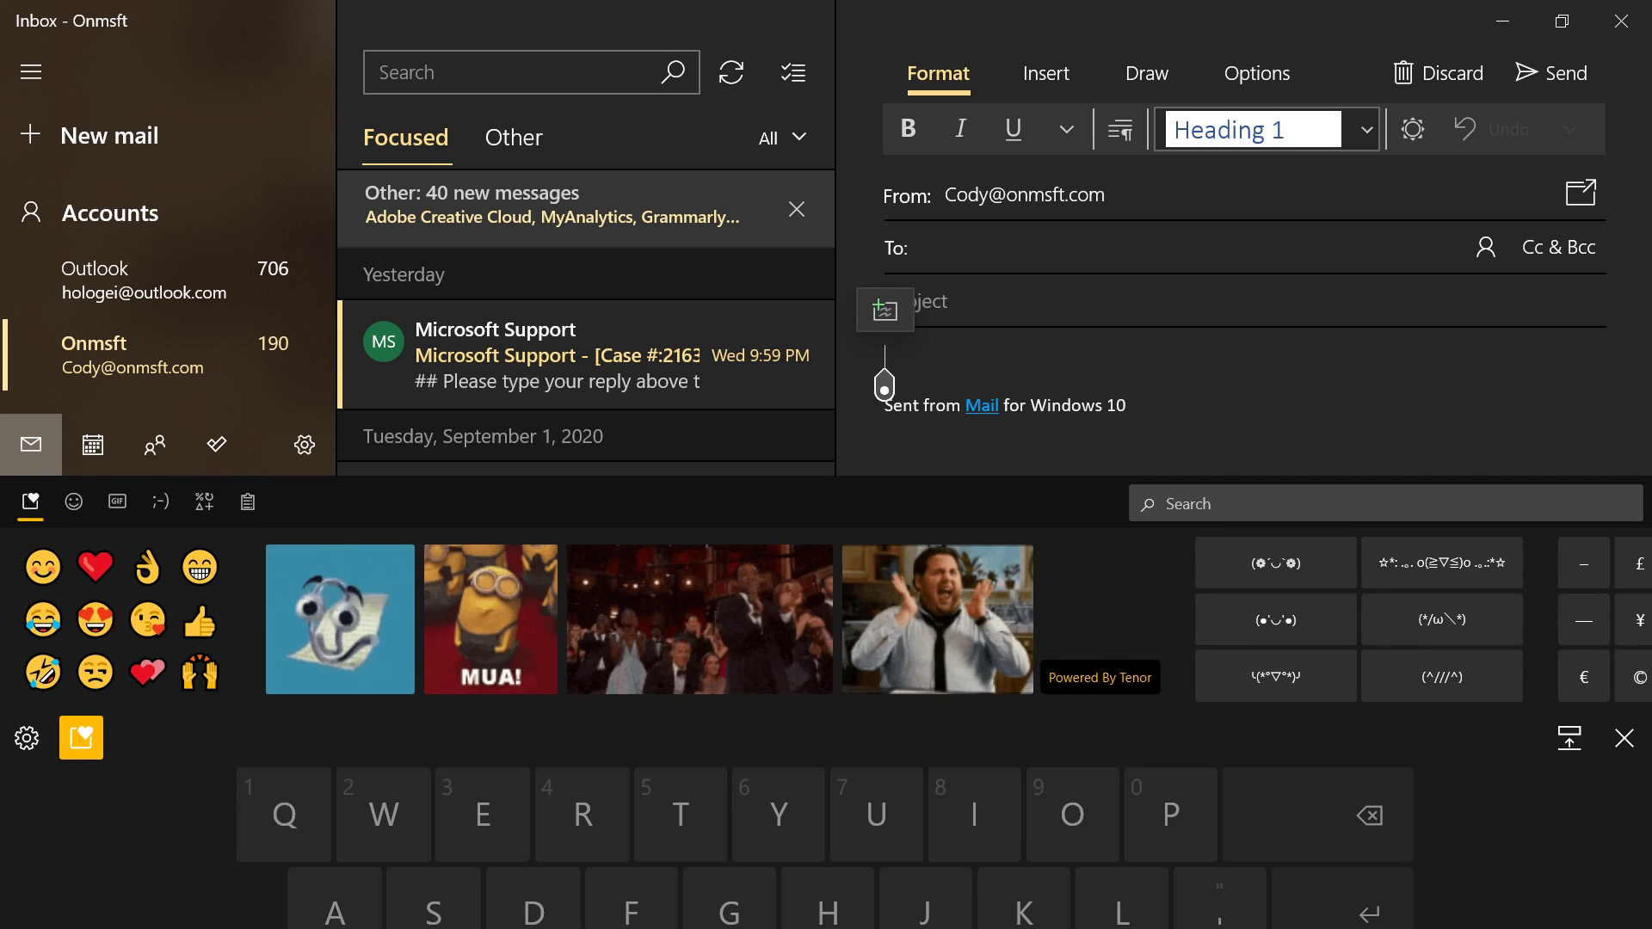
{"action": "scroll", "coordinate": [825, 620], "scroll_direction": "right", "scroll_amount": 3}
{"action": "scroll", "coordinate": [826, 620], "scroll_direction": "left", "scroll_amount": 3}
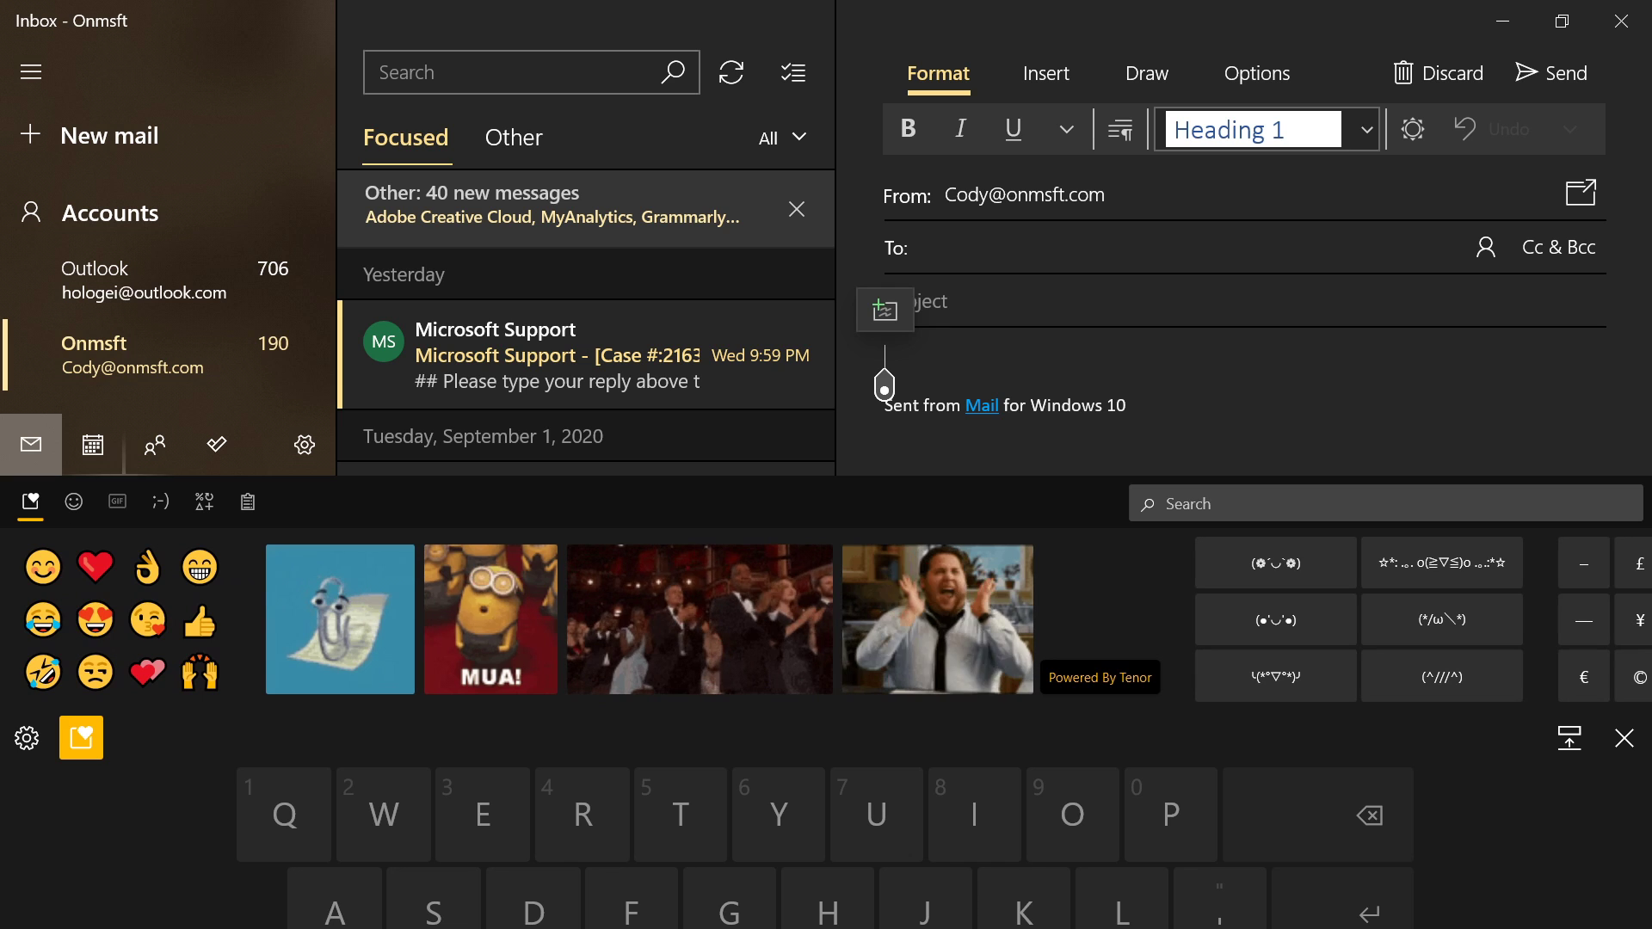
{"action": "left_click", "coordinate": [117, 501]}
{"action": "left_click", "coordinate": [29, 501]}
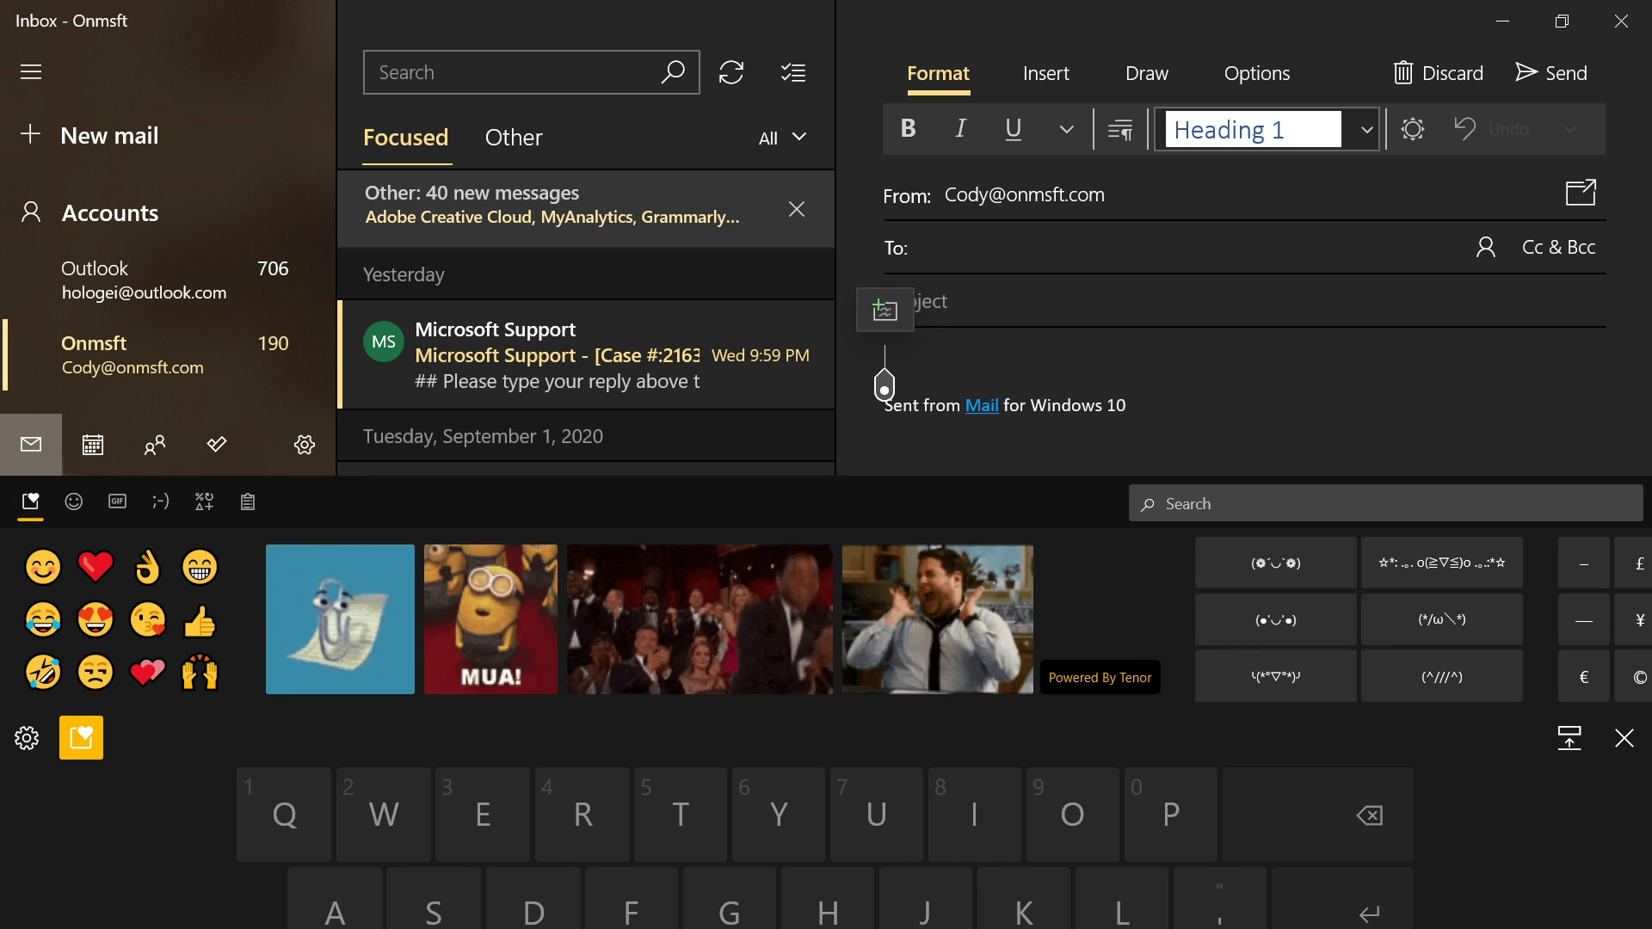
Browse the symbols page, return to the letter keyboard, and shape-write a word in one swipe
{"action": "left_click", "coordinate": [203, 501]}
{"action": "scroll", "coordinate": [976, 620], "scroll_direction": "right", "scroll_amount": 3}
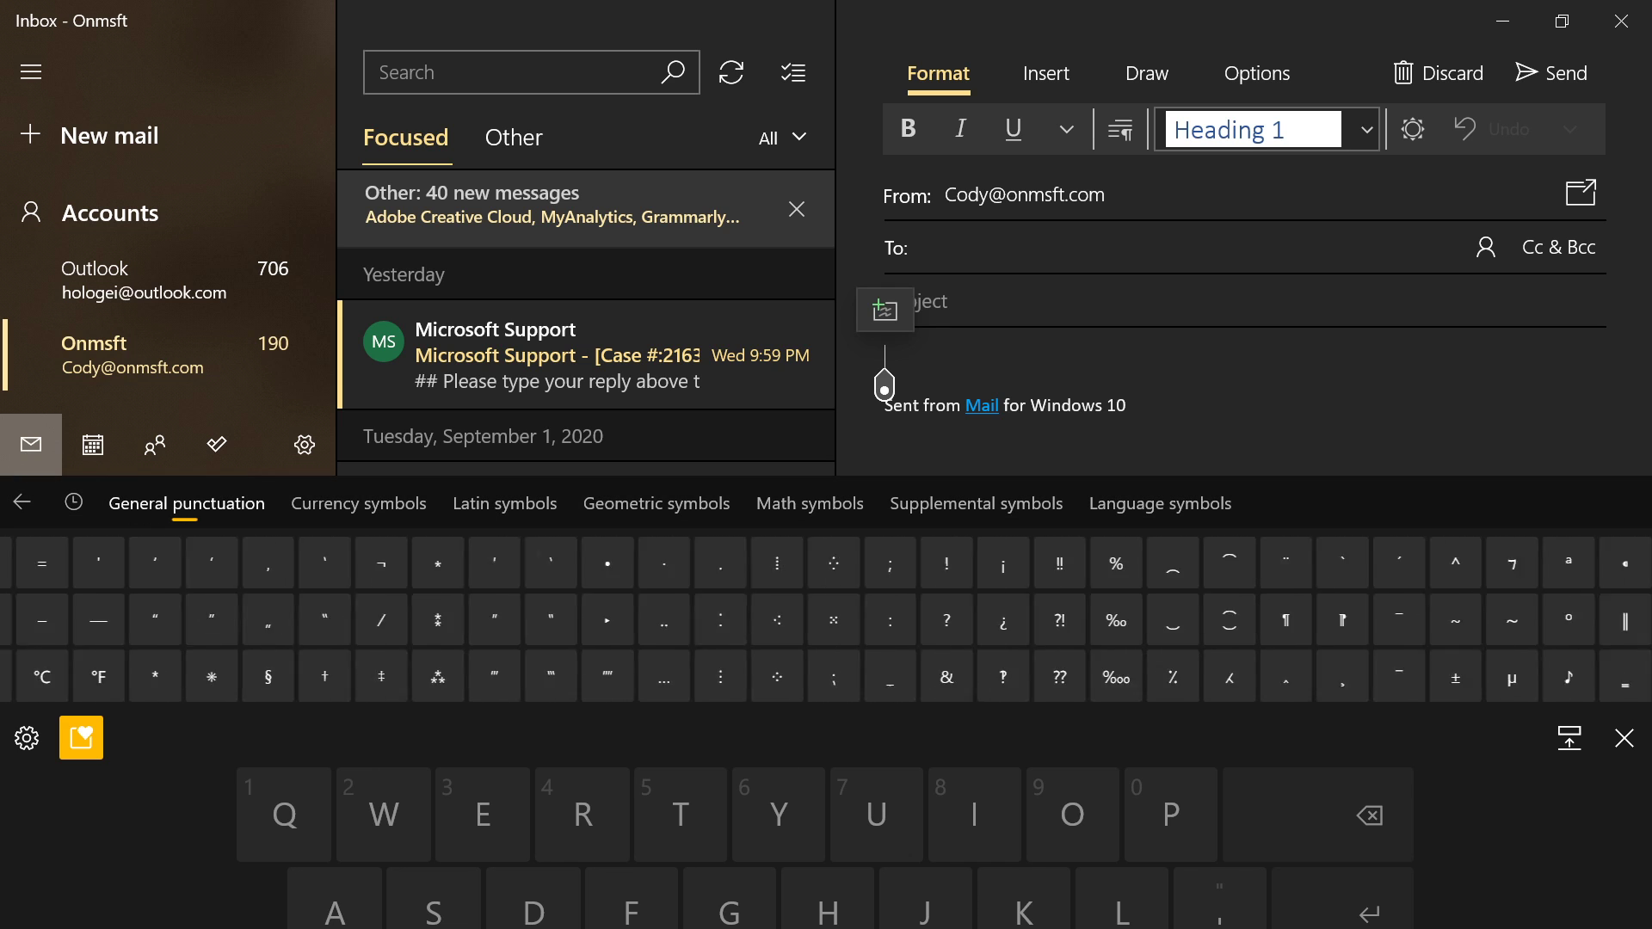
{"action": "scroll", "coordinate": [1181, 642], "scroll_direction": "left", "scroll_amount": 3}
{"action": "left_click", "coordinate": [22, 502]}
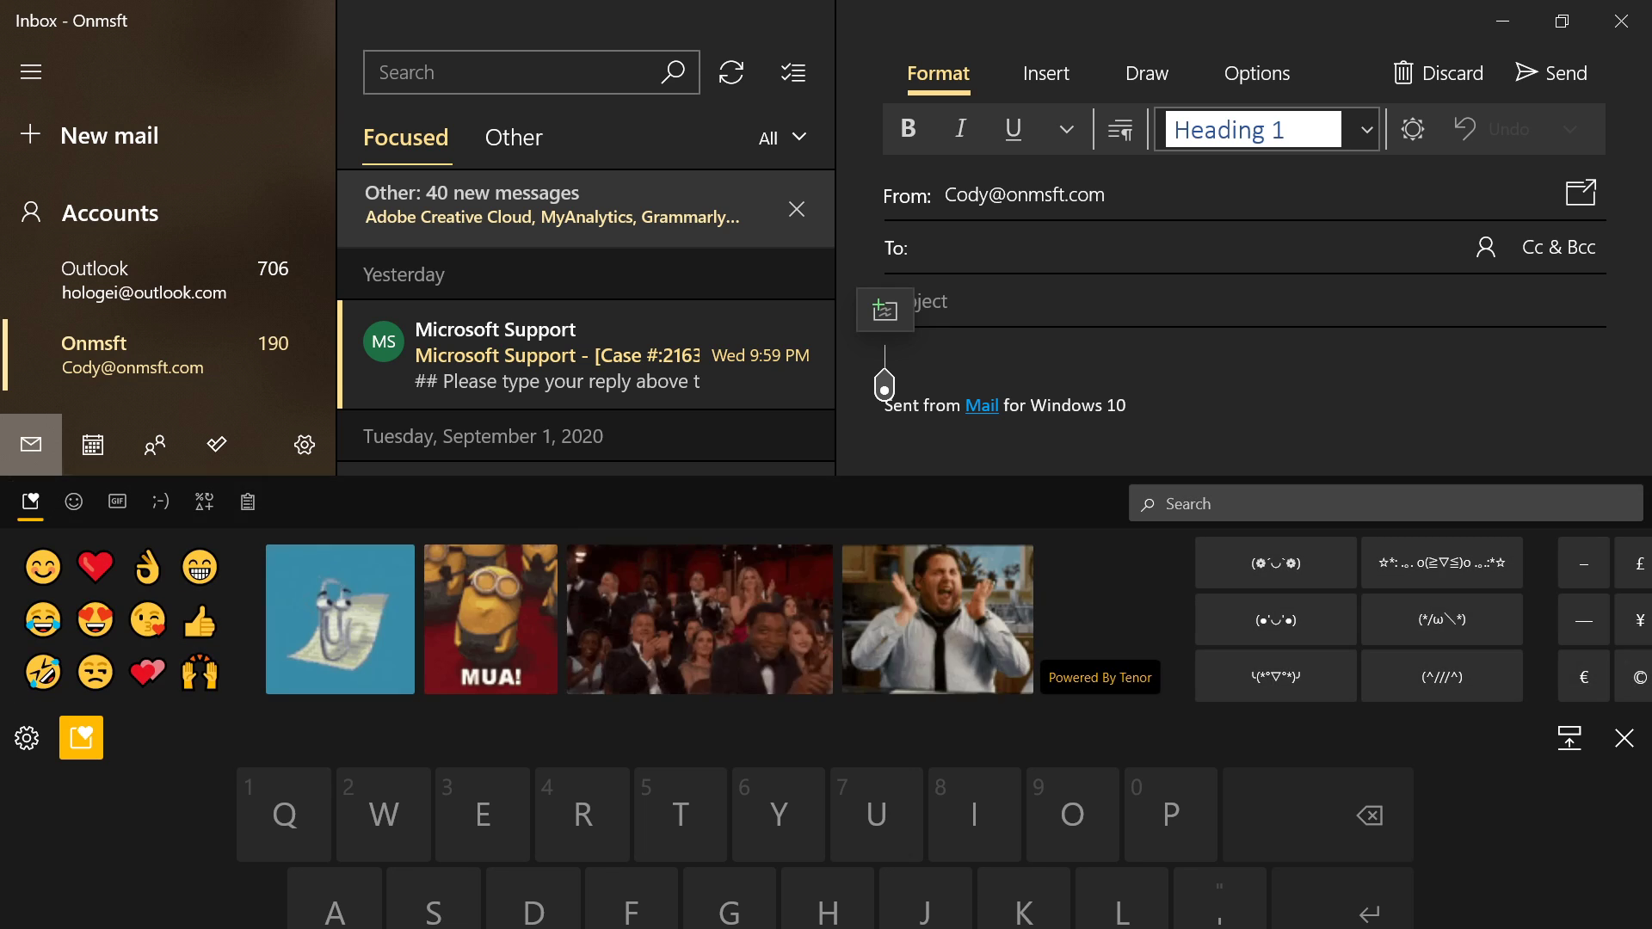
{"action": "left_click", "coordinate": [81, 737]}
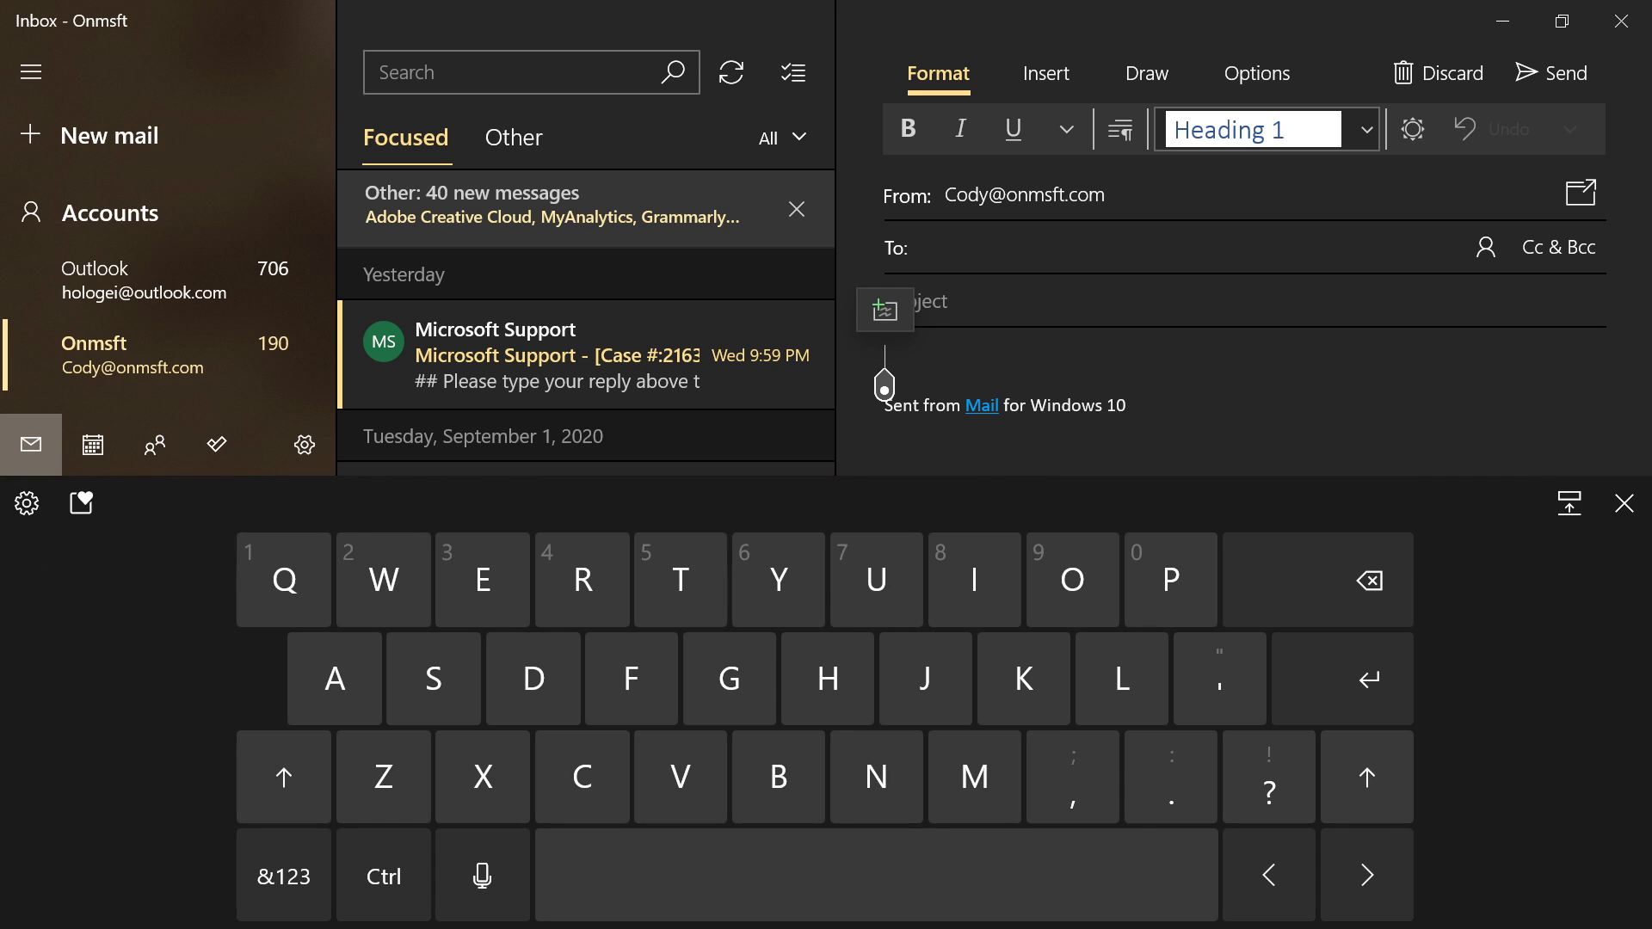
{"action": "mouse_move", "coordinate": [1446, 664]}
{"action": "left_mouse_down"}
{"action": "mouse_move", "coordinate": [757, 685]}
{"action": "mouse_move", "coordinate": [495, 858]}
{"action": "mouse_move", "coordinate": [538, 878]}
{"action": "mouse_move", "coordinate": [1558, 548]}
{"action": "left_mouse_up"}
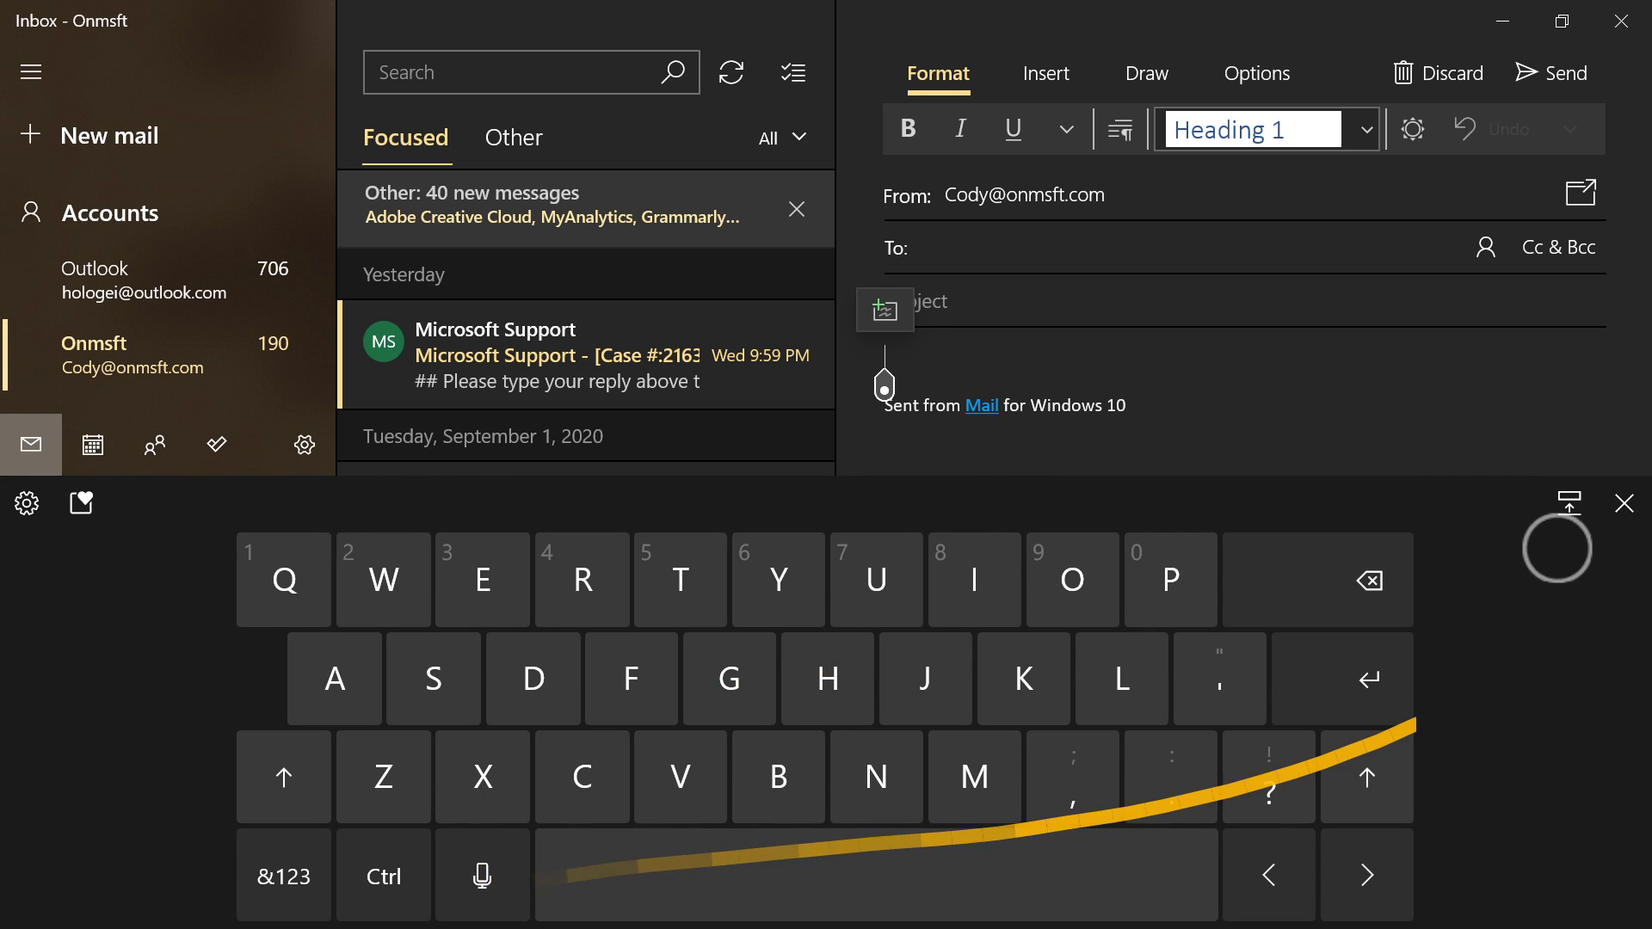
{"action": "type", "text": "Pixma"}
{"action": "left_click", "coordinate": [1369, 581]}
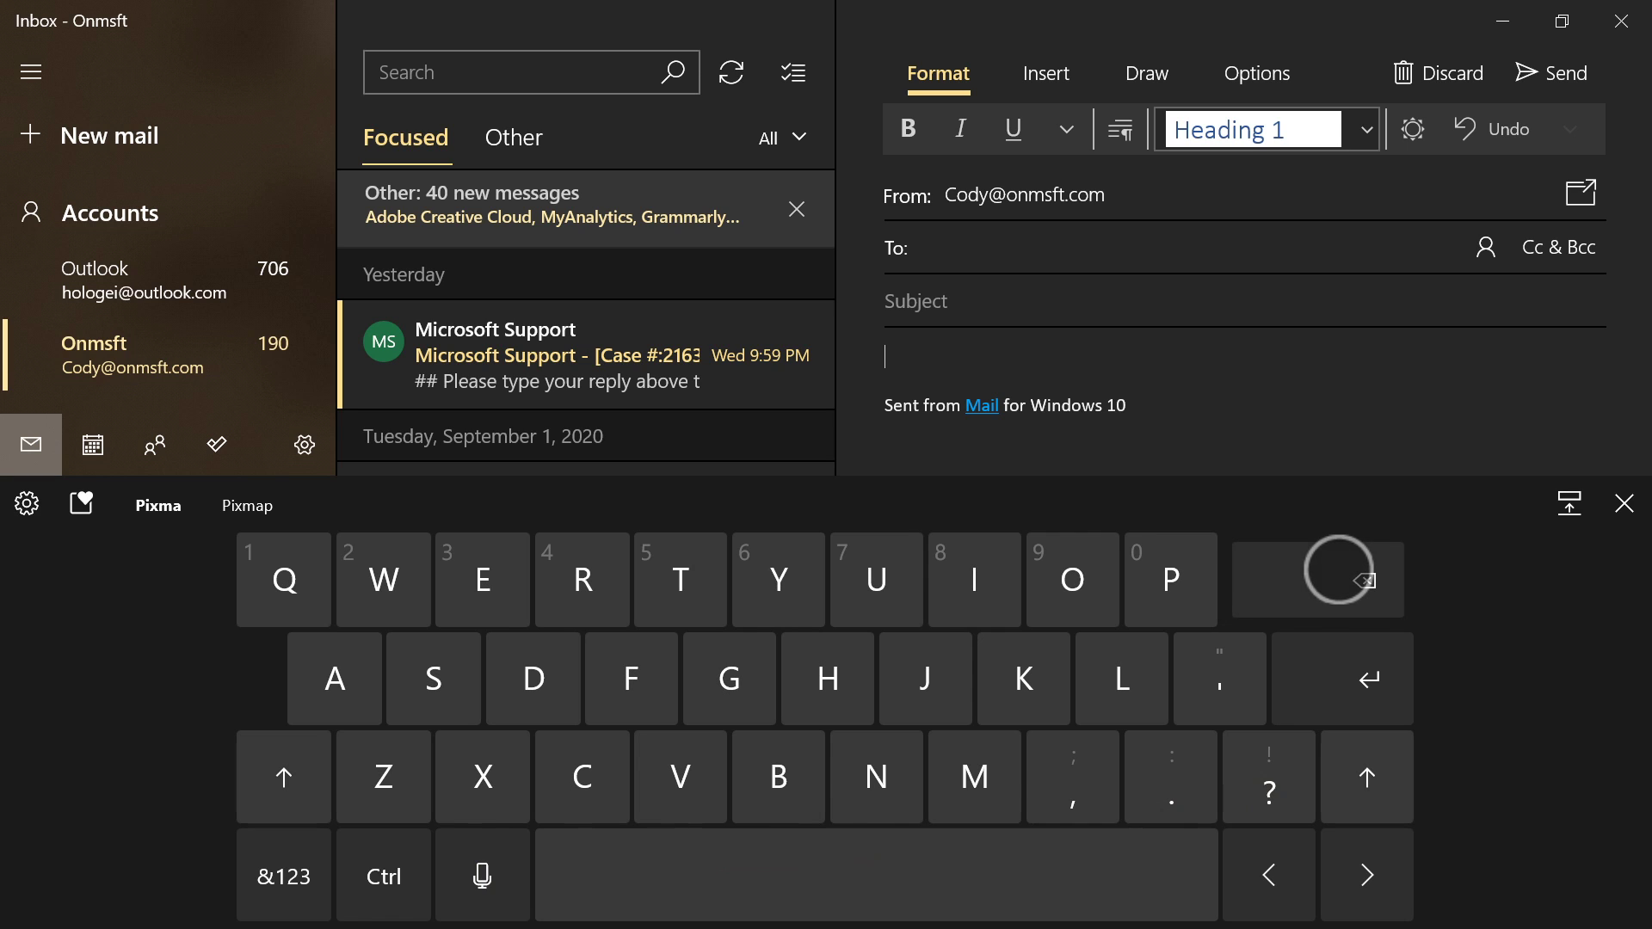
{"action": "left_click", "coordinate": [28, 521]}
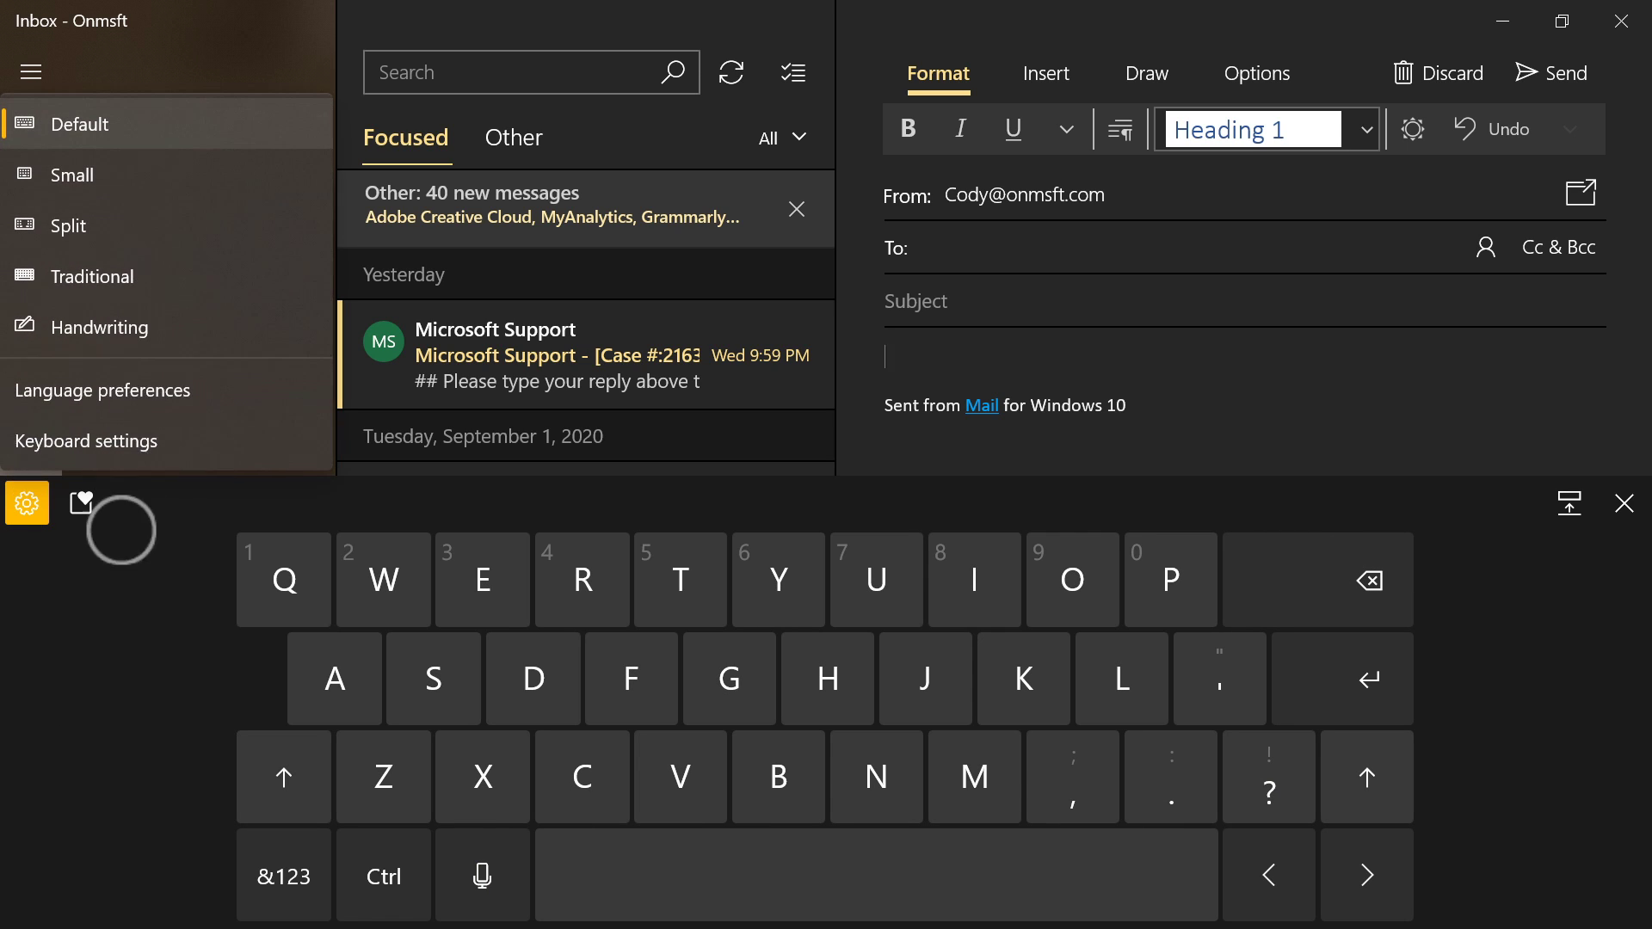
{"action": "left_click", "coordinate": [119, 530]}
{"action": "type", "text": "Quip"}
{"action": "left_click", "coordinate": [1569, 504]}
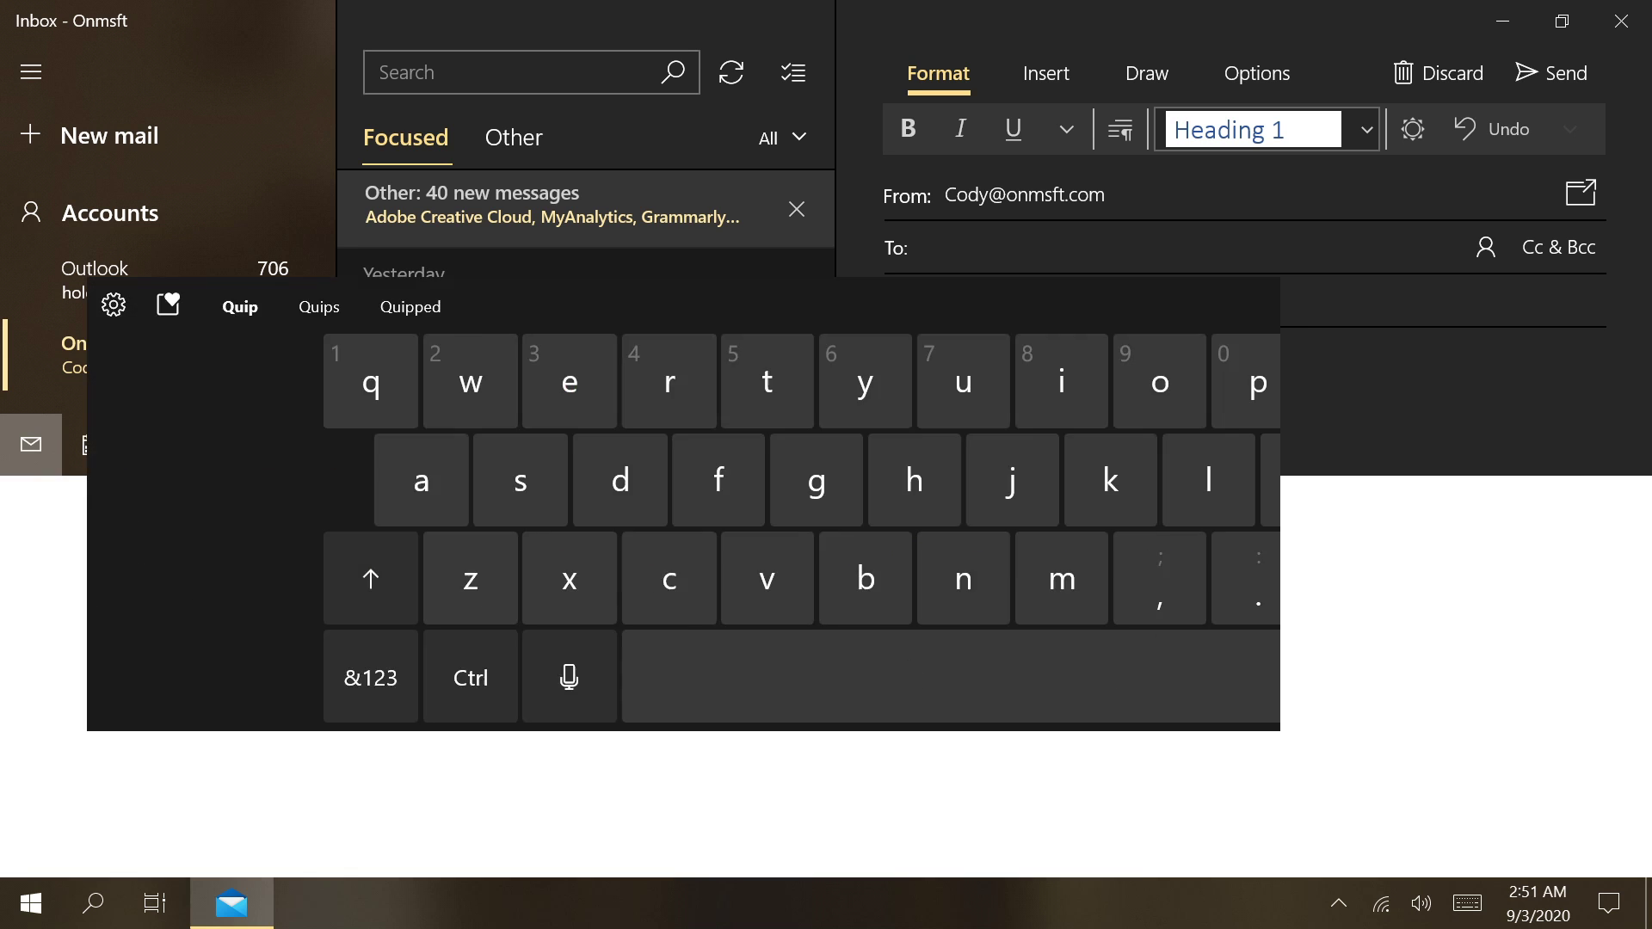
{"action": "left_click_drag", "start_coordinate": [684, 299], "coordinate": [836, 353]}
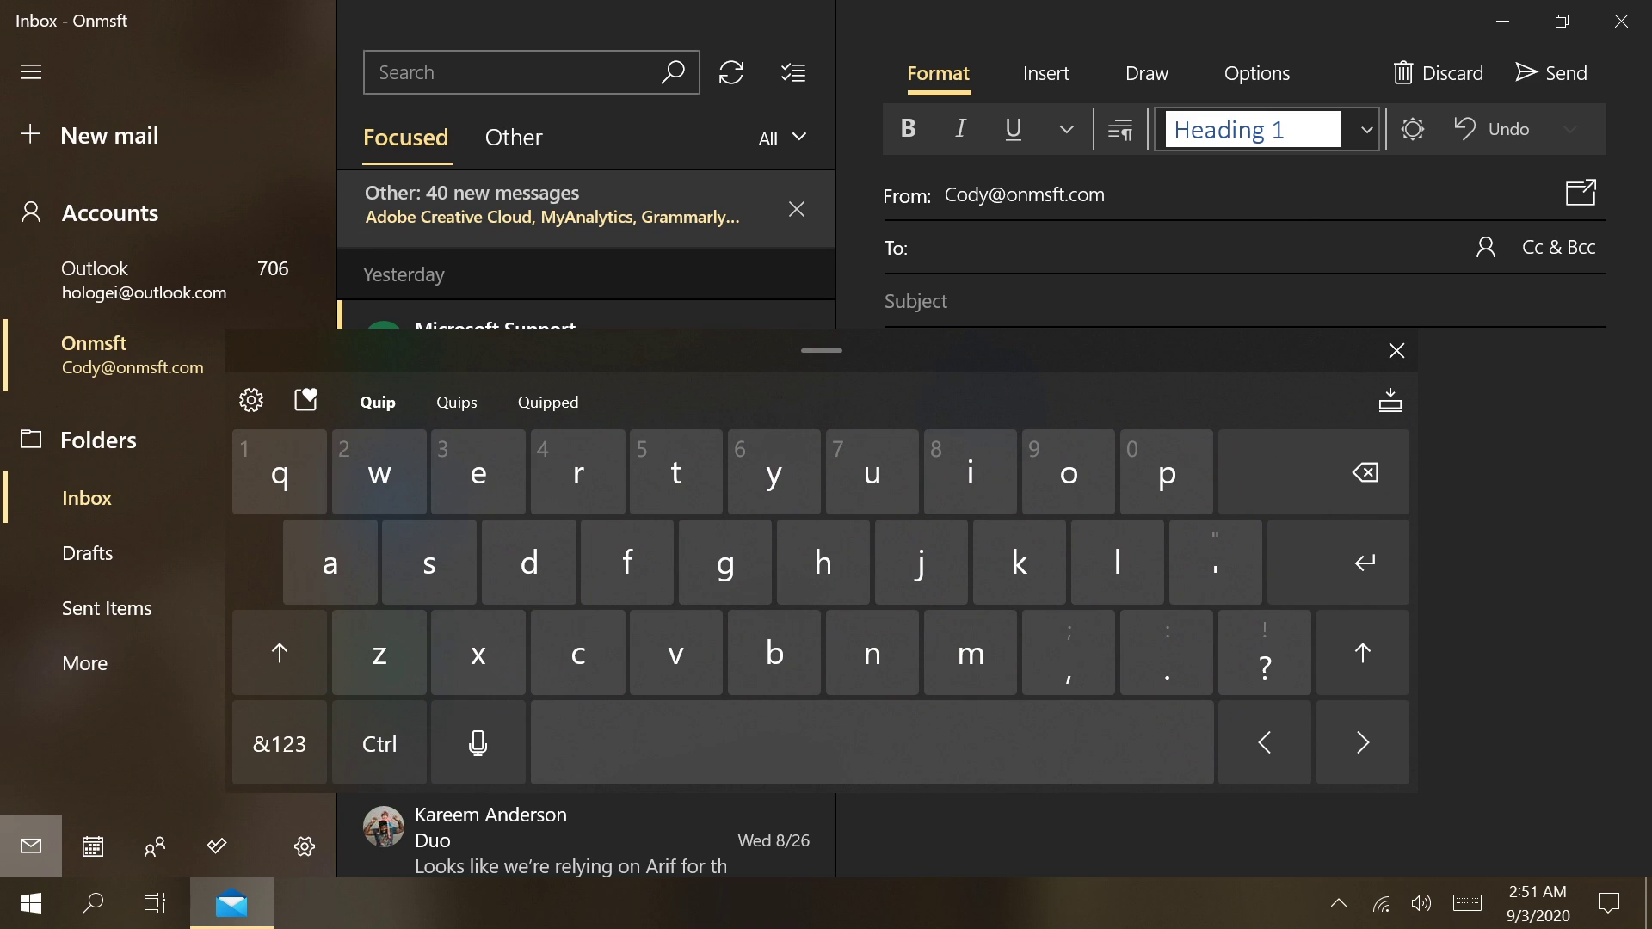
{"action": "left_click", "coordinate": [1391, 400]}
{"action": "key", "text": "BackSpace"}
{"action": "key", "text": "BackSpace"}
{"action": "key", "text": "BackSpace"}
{"action": "key", "text": "BackSpace"}
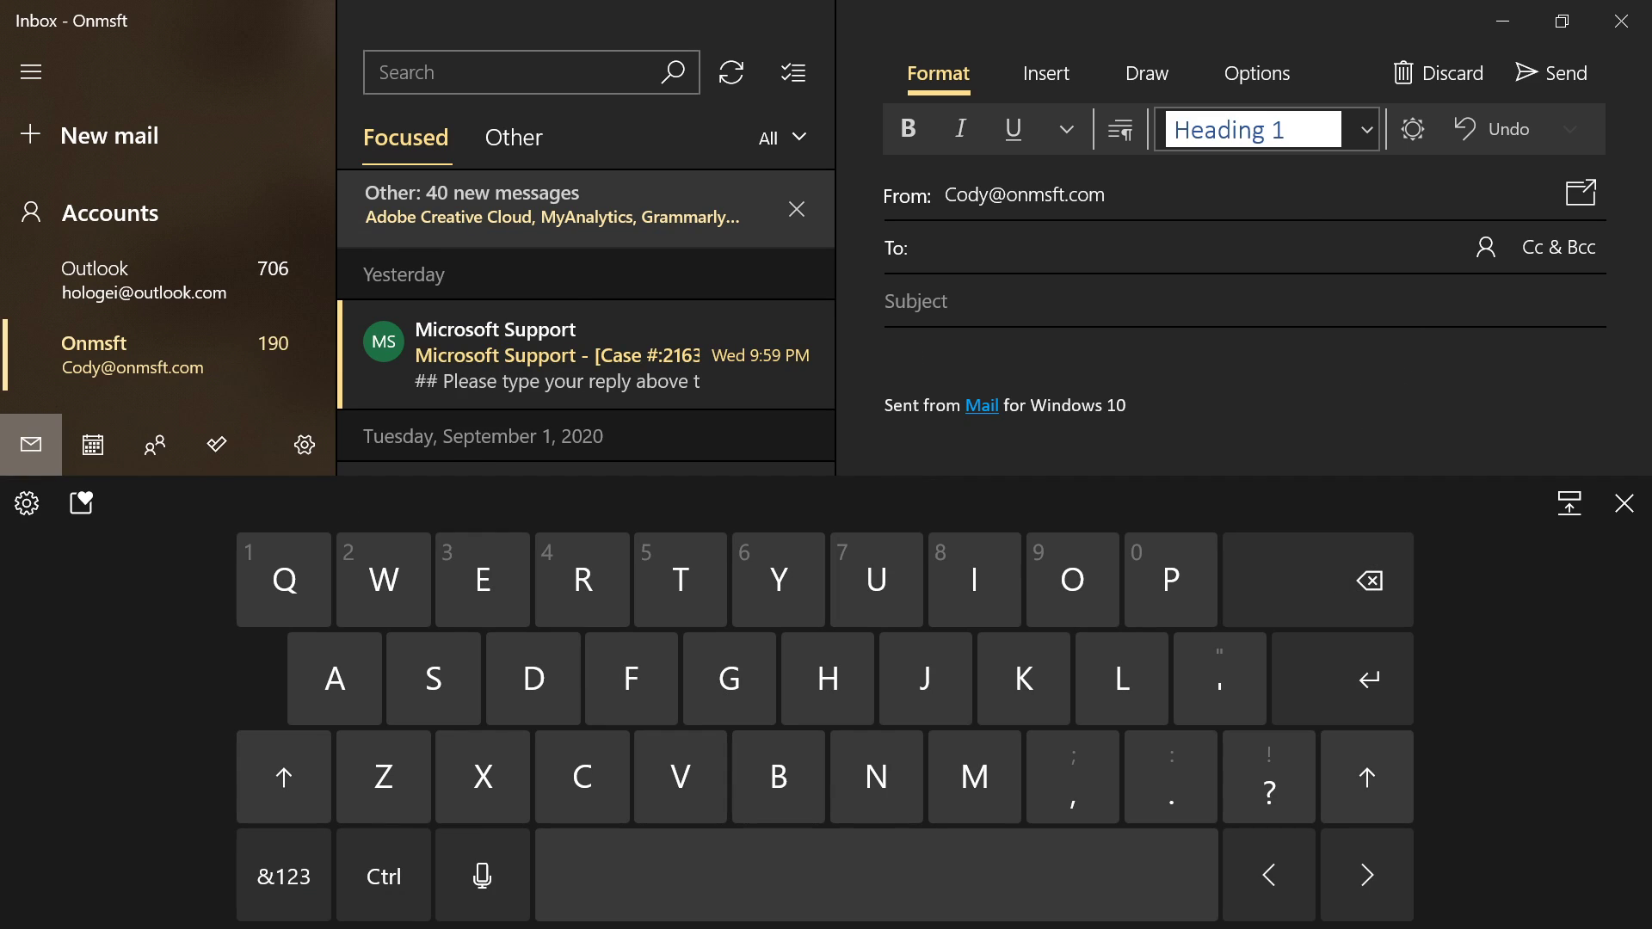
{"action": "type", "text": "There"}
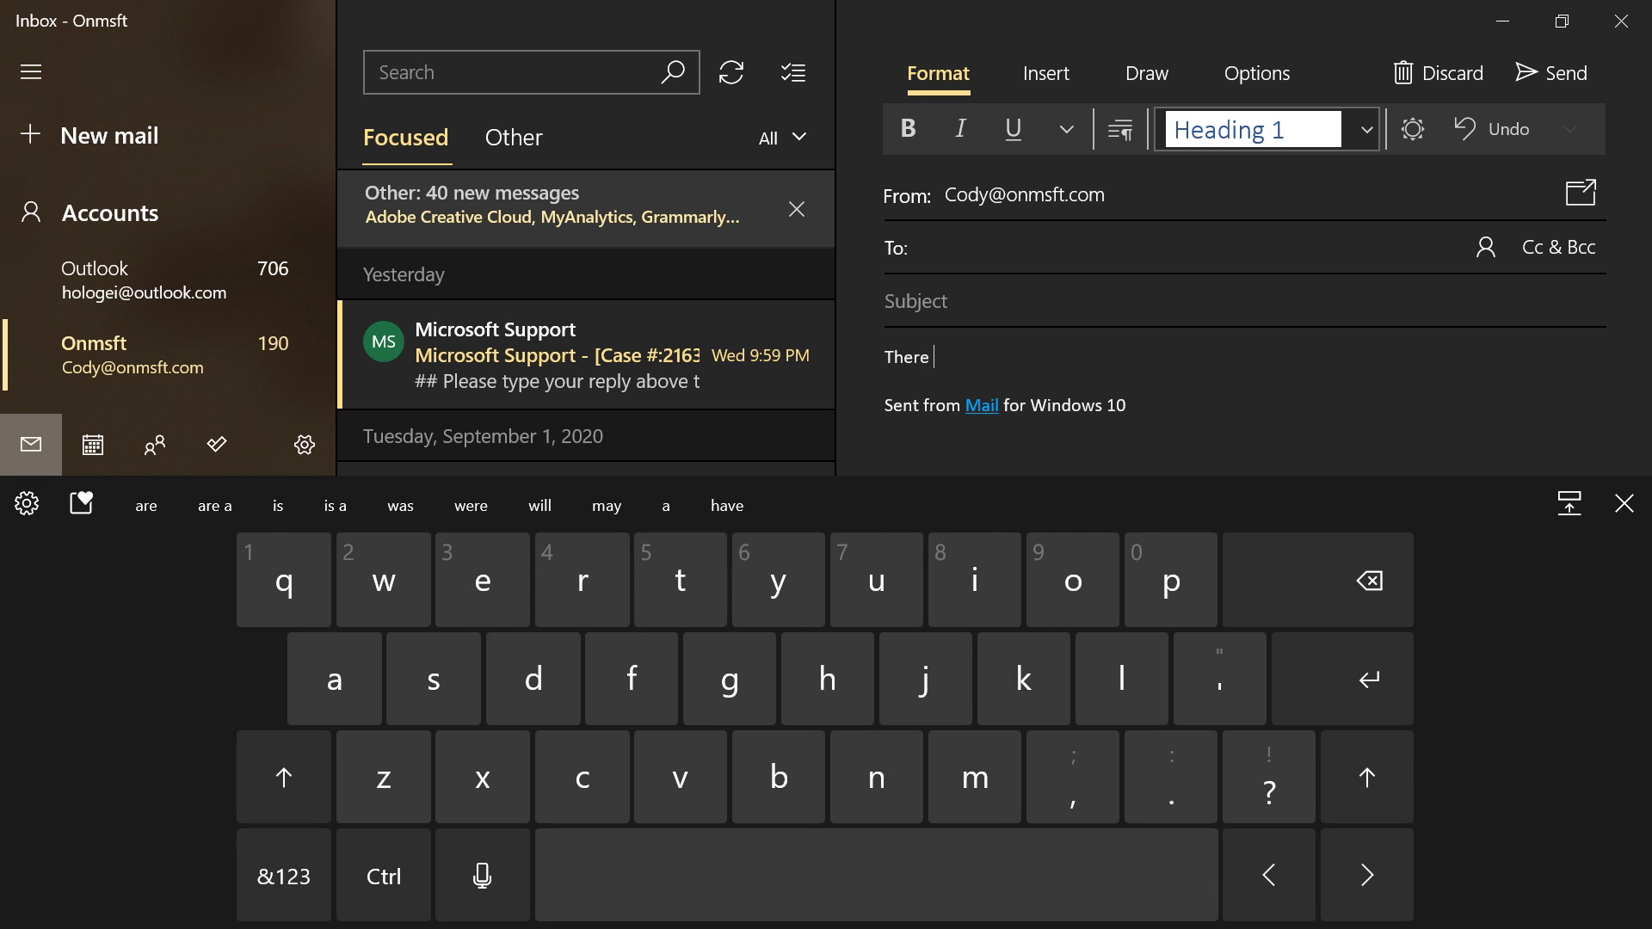
Insert é after 'There', type 'windows phone no more', and move the caret below the signature
{"action": "left_click_drag", "start_coordinate": [483, 581], "coordinate": [686, 523]}
{"action": "type", "text": "windo"}
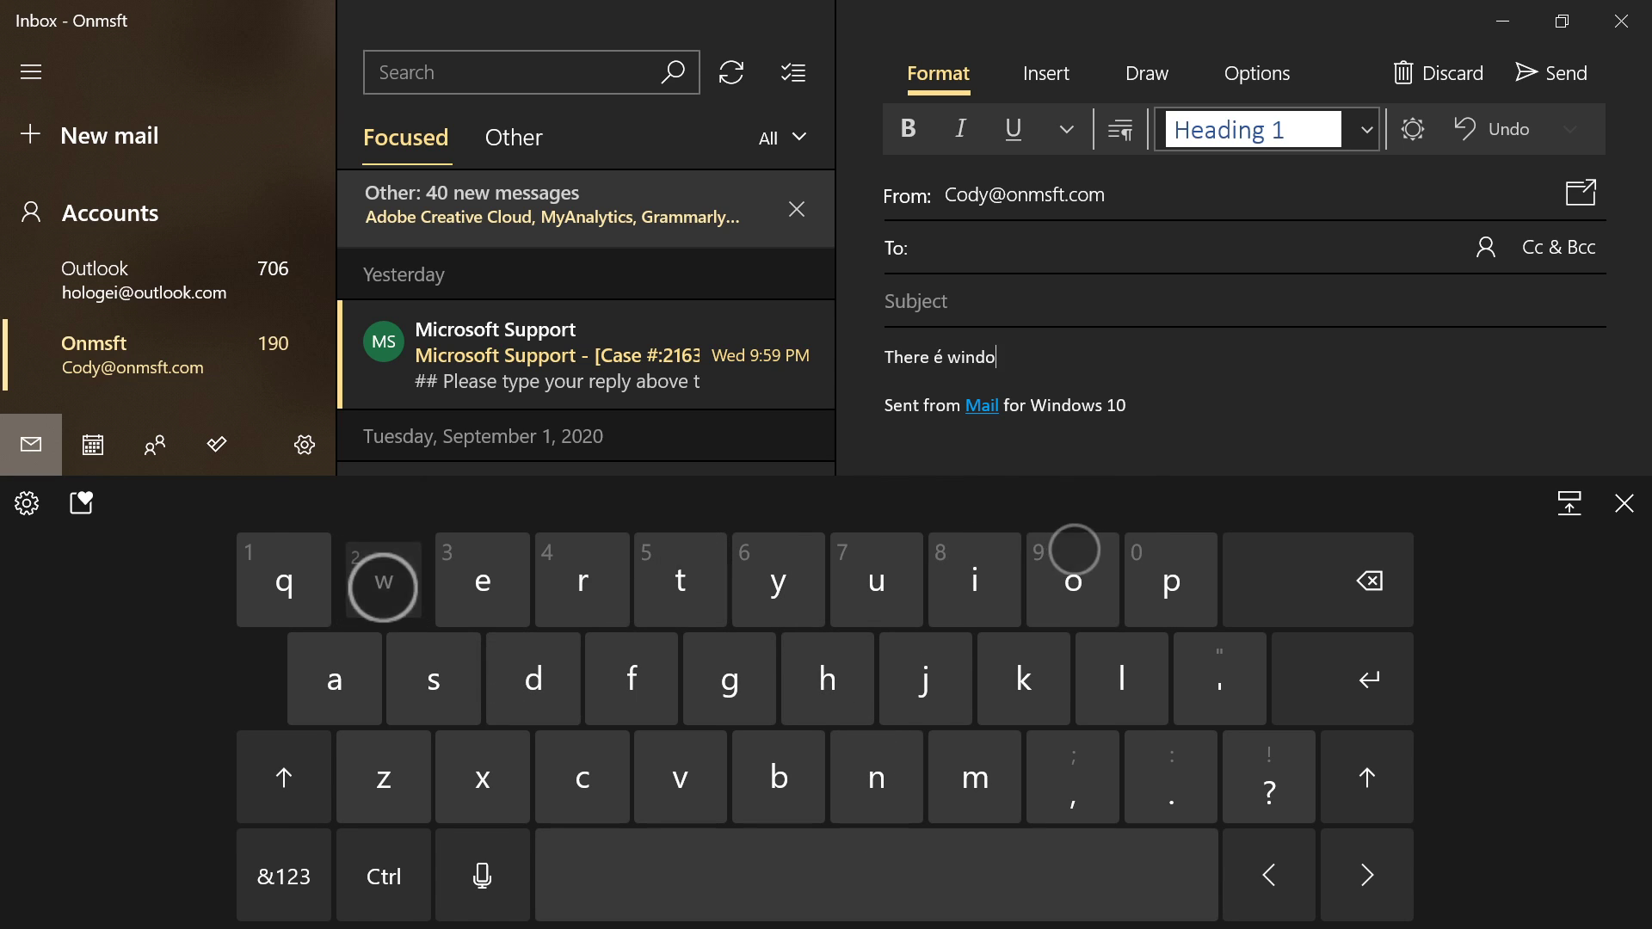
{"action": "type", "text": "ws phone no more"}
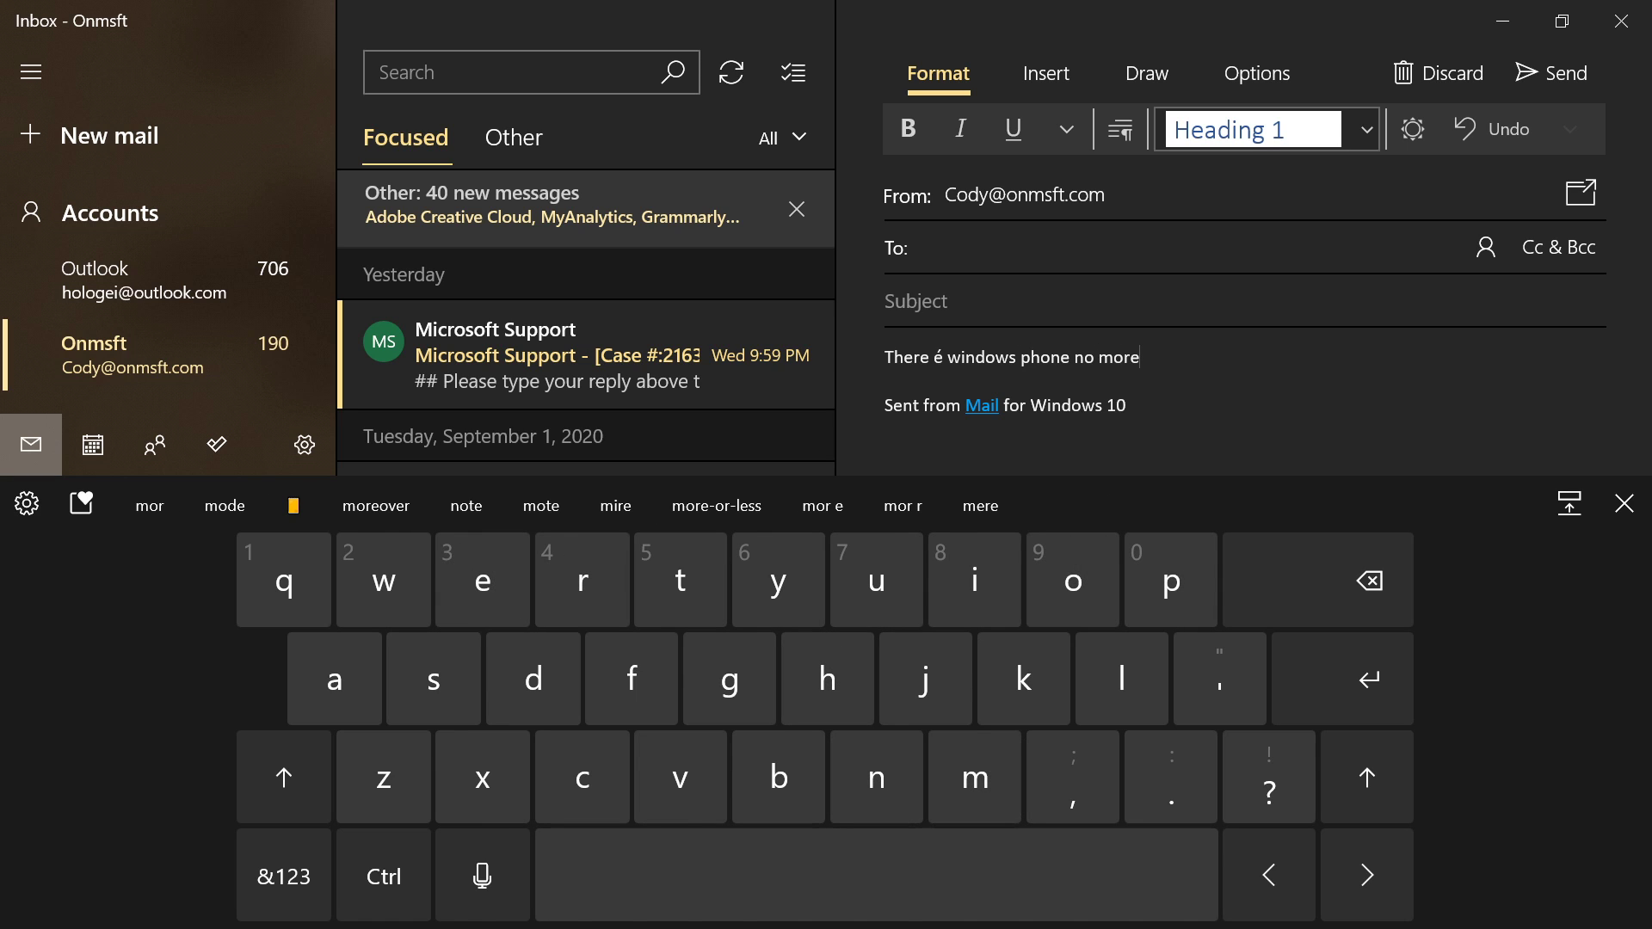
{"action": "left_click_drag", "start_coordinate": [883, 875], "coordinate": [955, 887]}
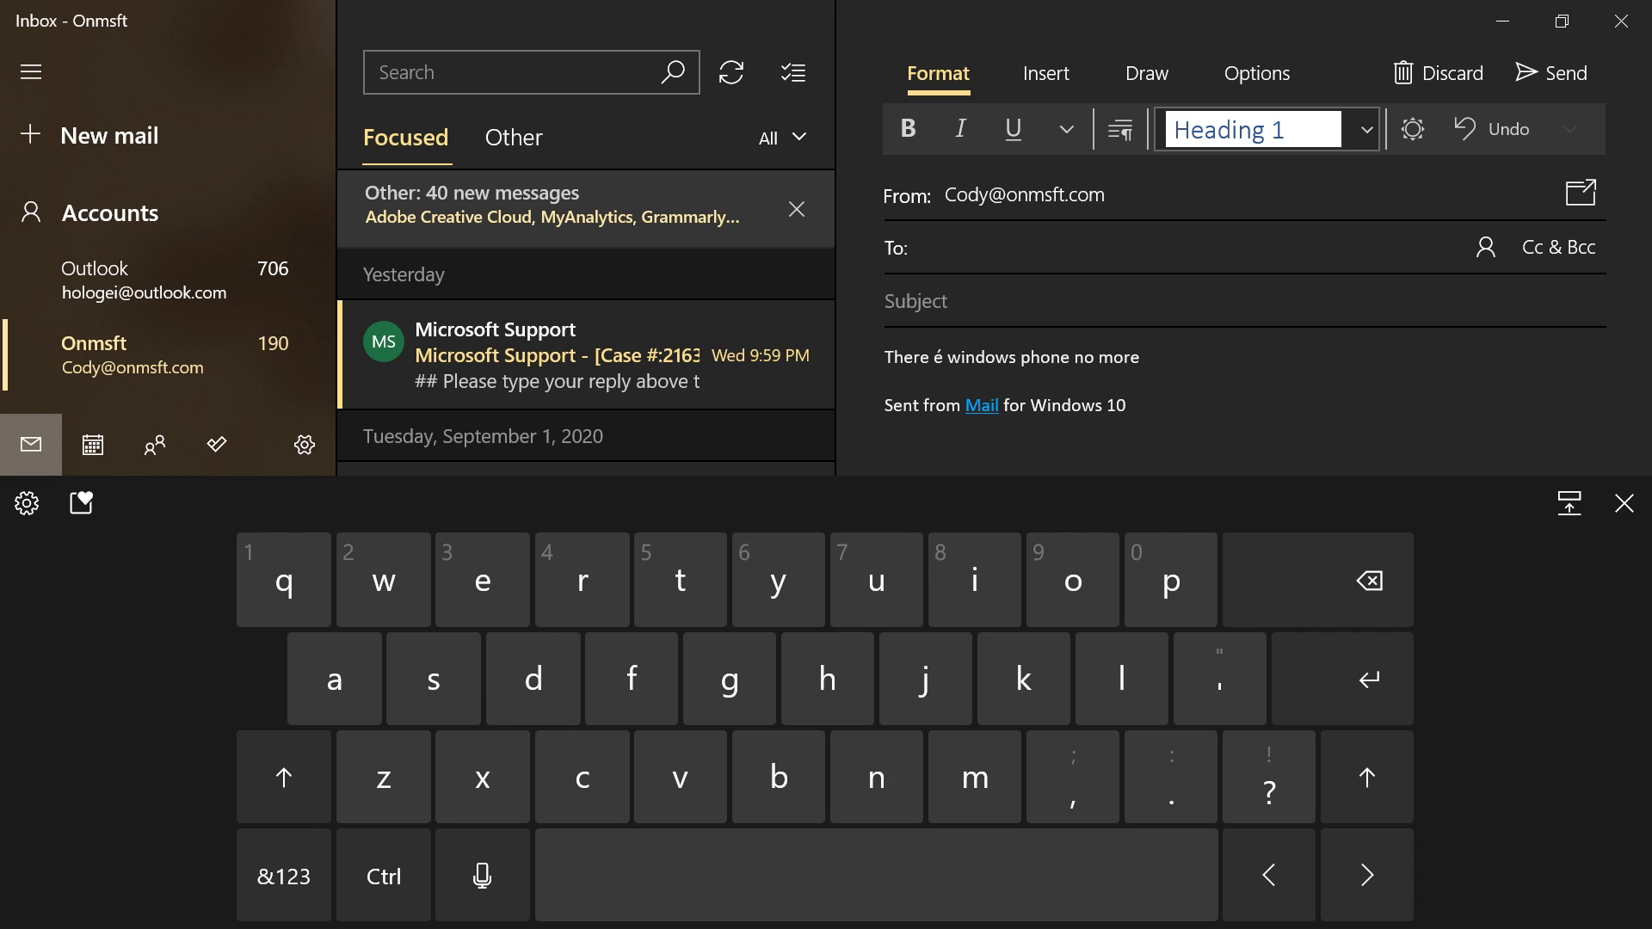
{"action": "left_click", "coordinate": [1341, 660]}
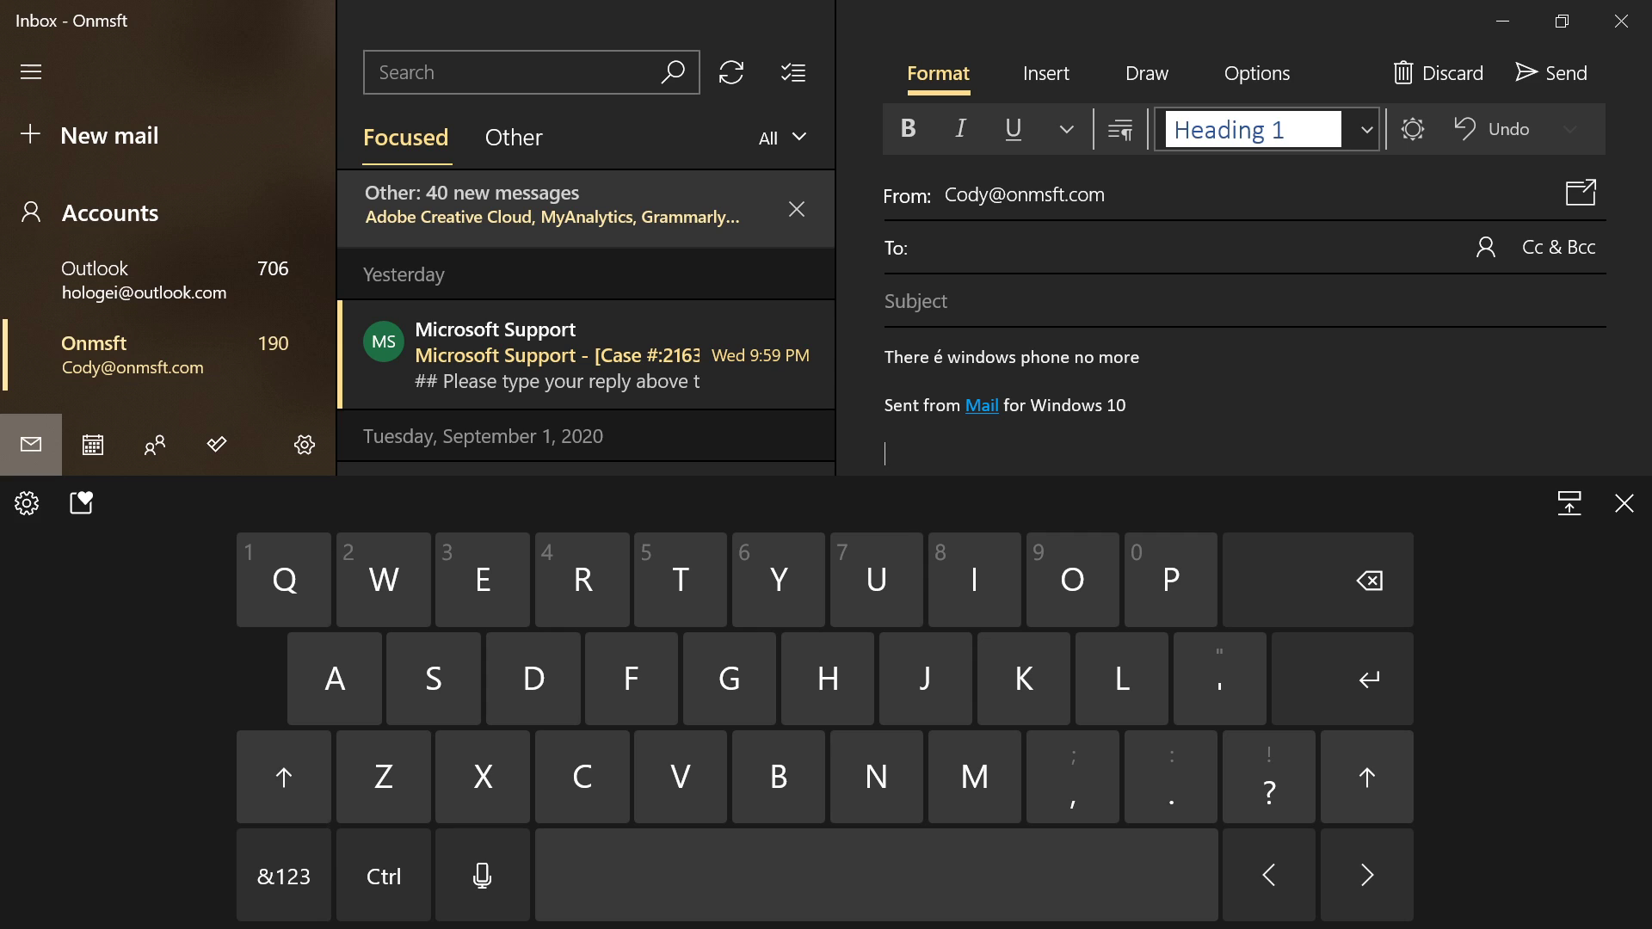
Close the touch keyboard and start voice typing with Win+H
{"action": "left_click", "coordinate": [1624, 504]}
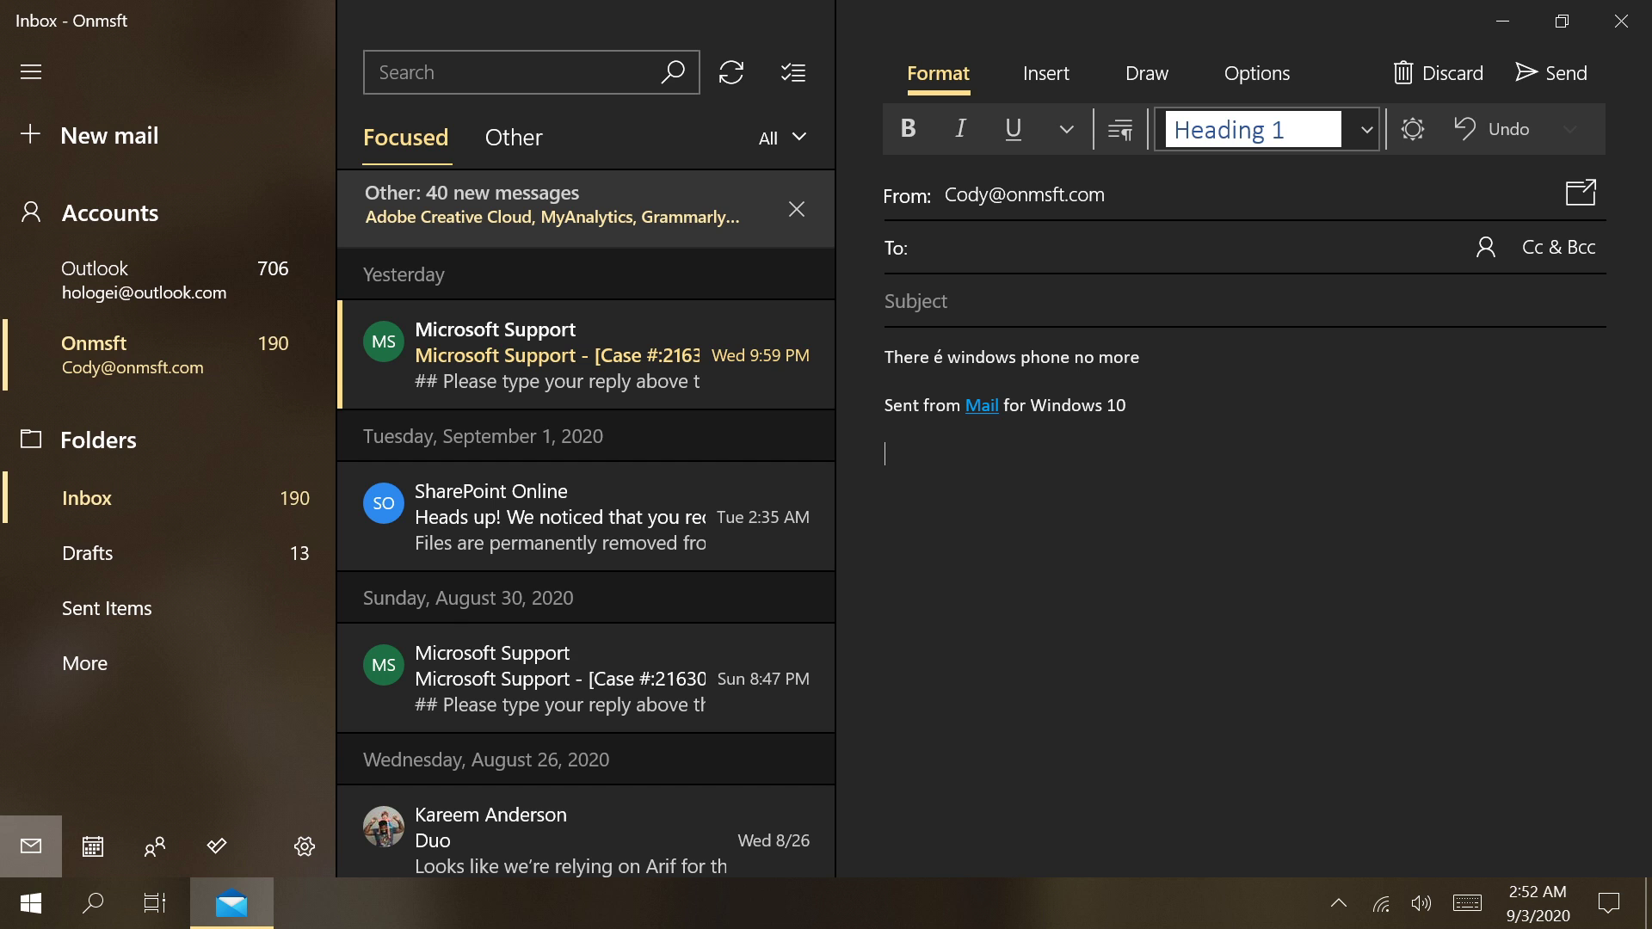
{"action": "key", "text": "super+h"}
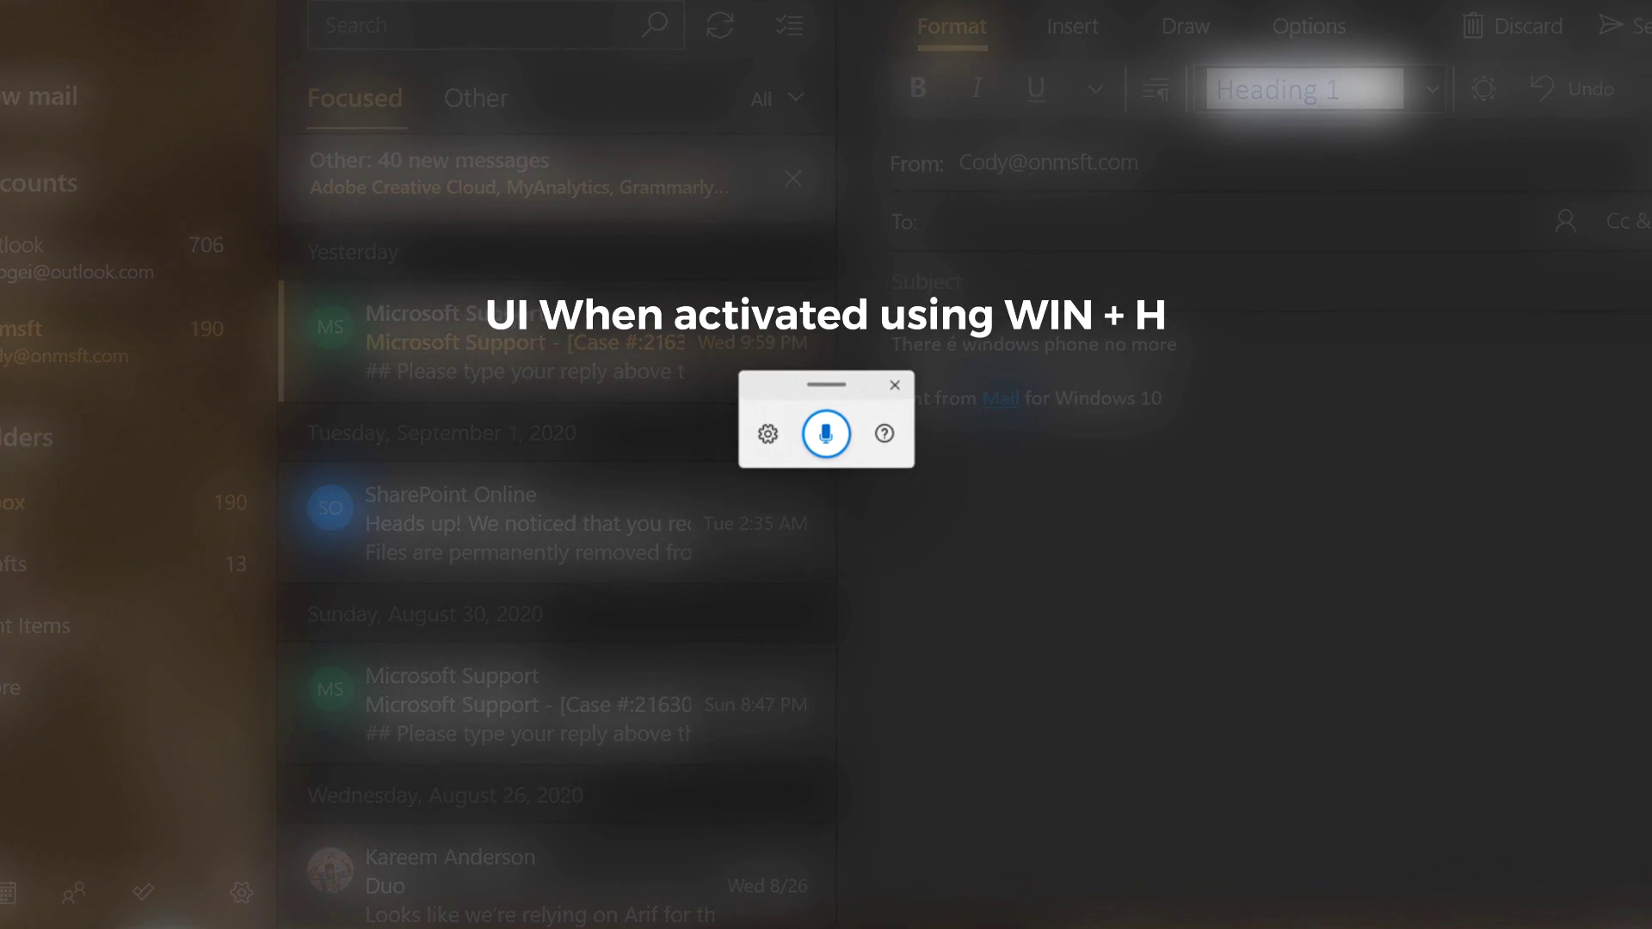